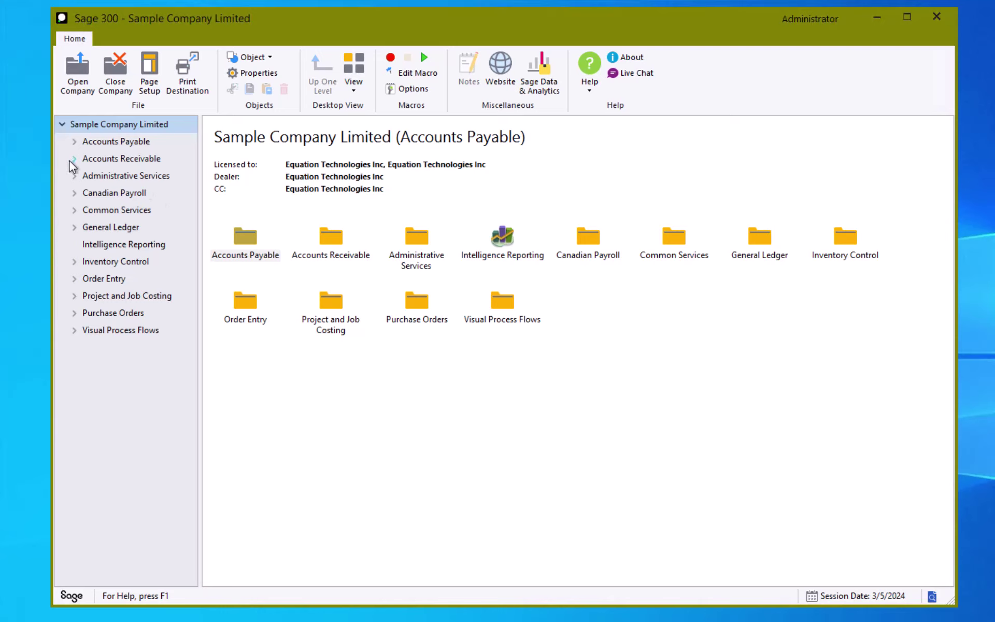
# - Open the customer maintenance window from the A/R Customers section of Accounts Receivable
pyautogui.click(86, 164)
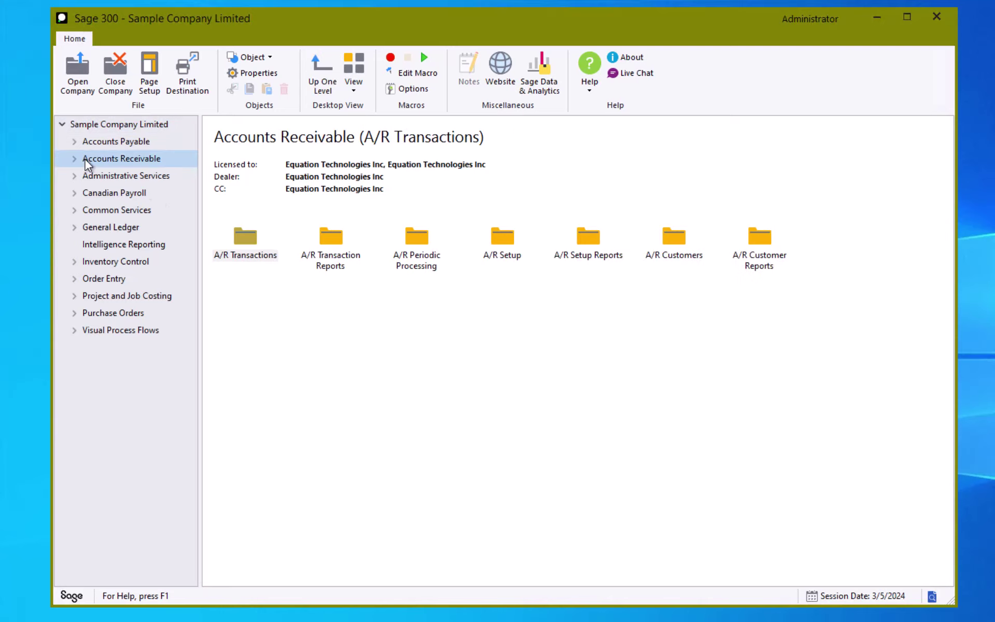
pyautogui.doubleClick(86, 160)
pyautogui.click(127, 196)
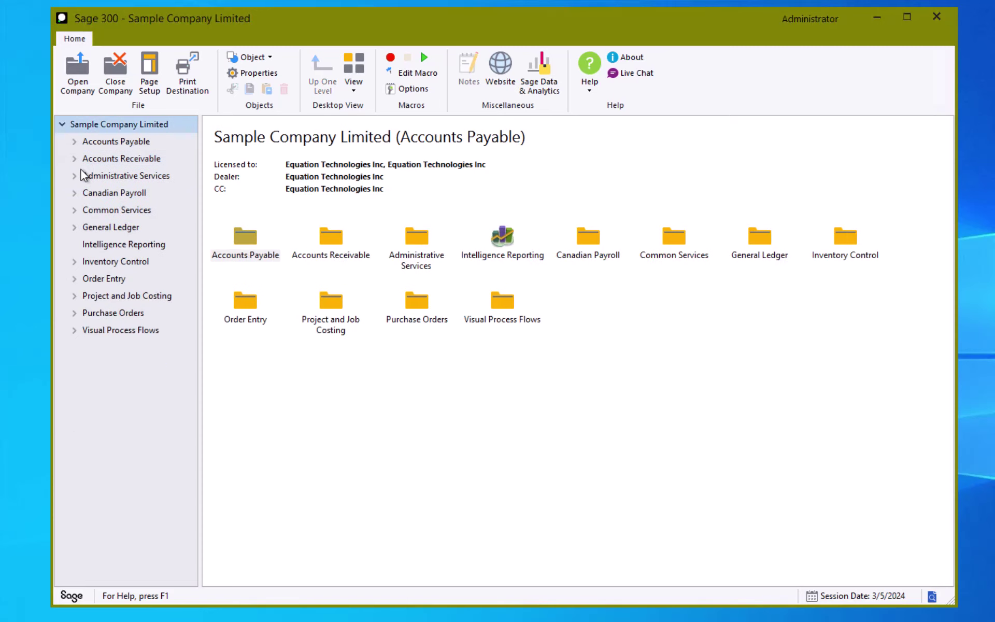
pyautogui.doubleClick(83, 159)
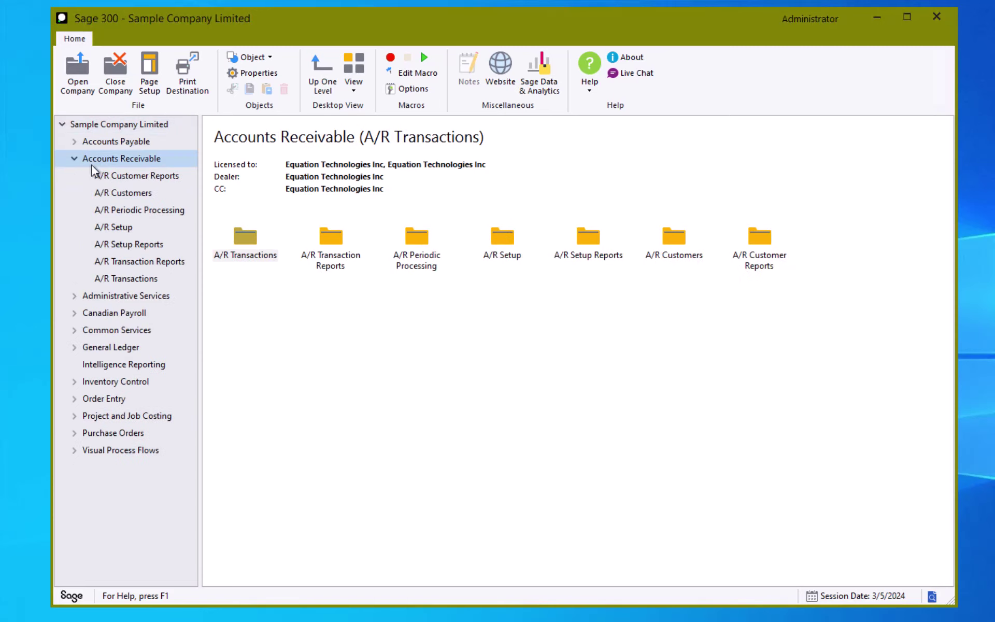
pyautogui.click(110, 196)
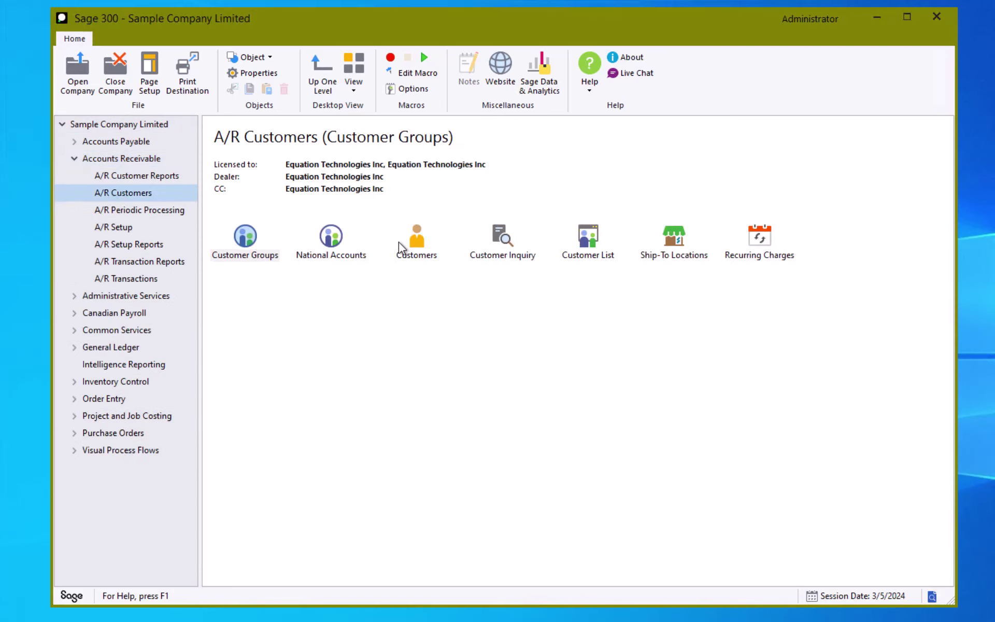
pyautogui.doubleClick(418, 242)
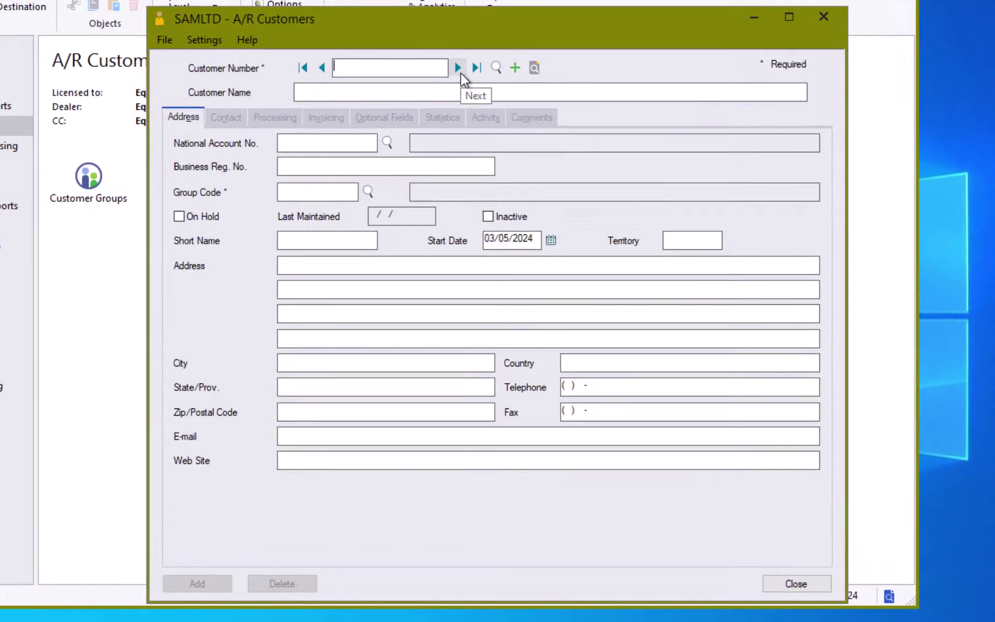
# - Load the Bargain Mart - San Diego customer record and examine its name and national account assignment
pyautogui.click(562, 143)
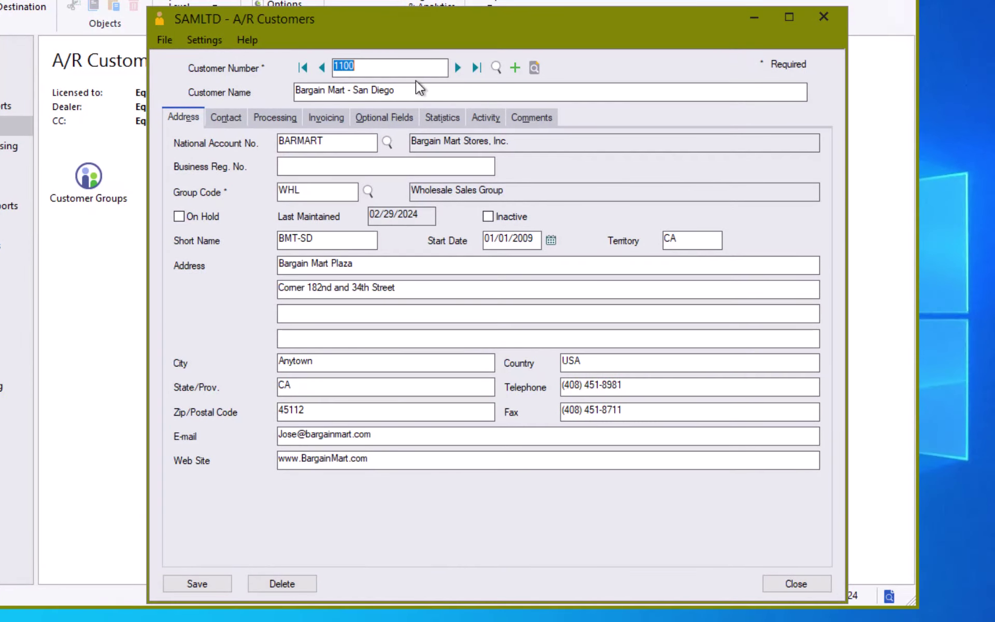
pyautogui.moveTo(394, 90); pyautogui.dragTo(290, 92)
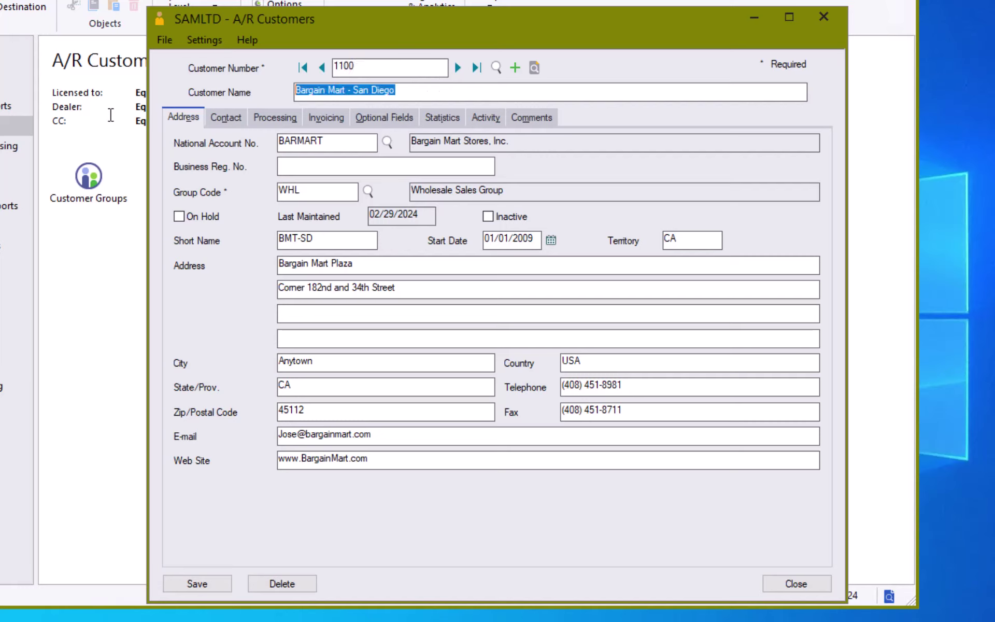
pyautogui.click(343, 140)
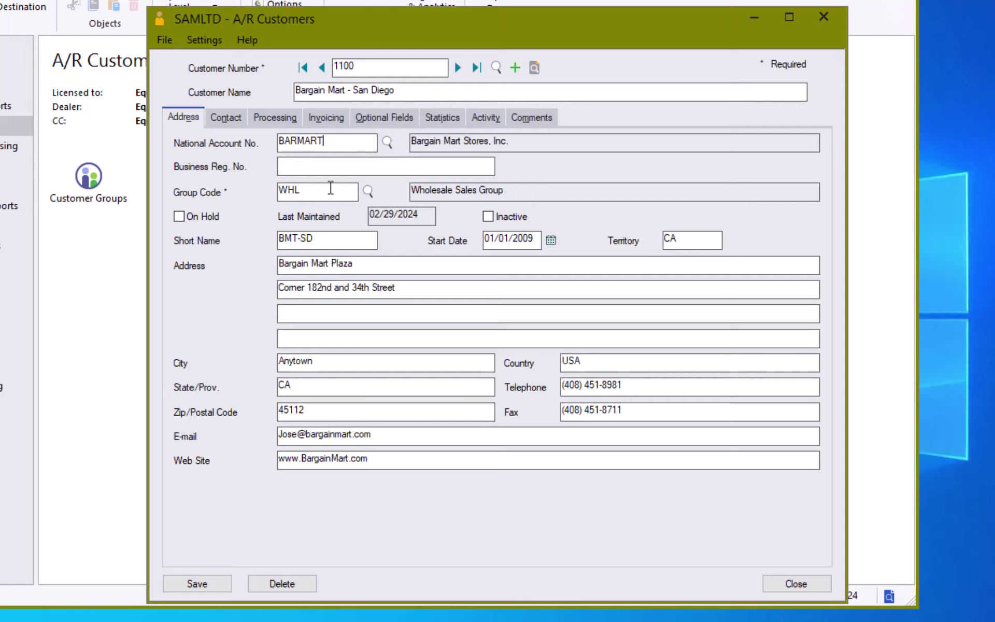
# - Look up the available customer groups and select WHL as the customer's group code
pyautogui.press('Tab')
pyautogui.click(330, 195)
pyautogui.click(368, 190)
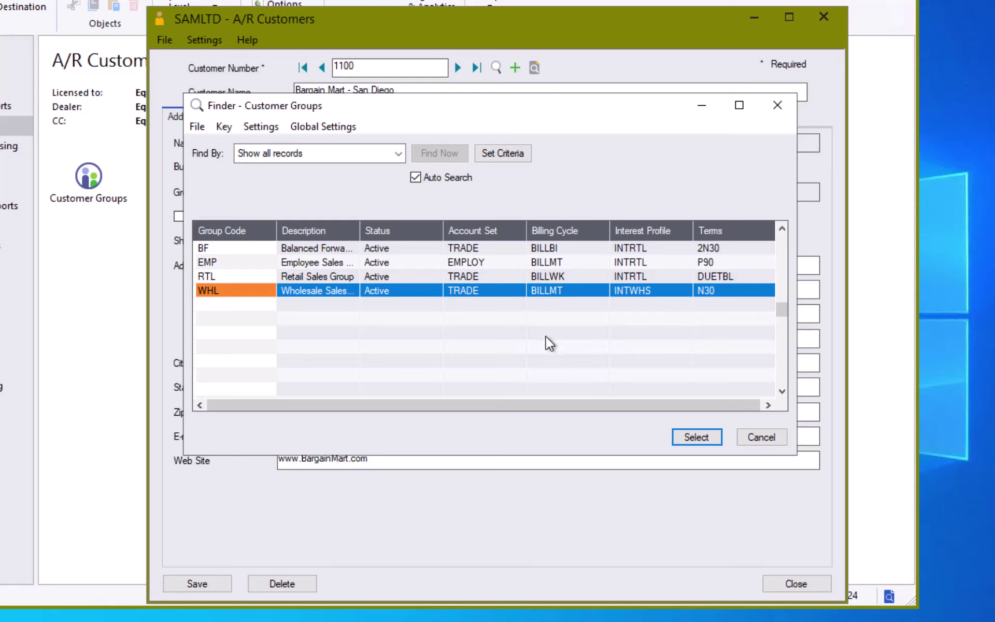
pyautogui.click(712, 439)
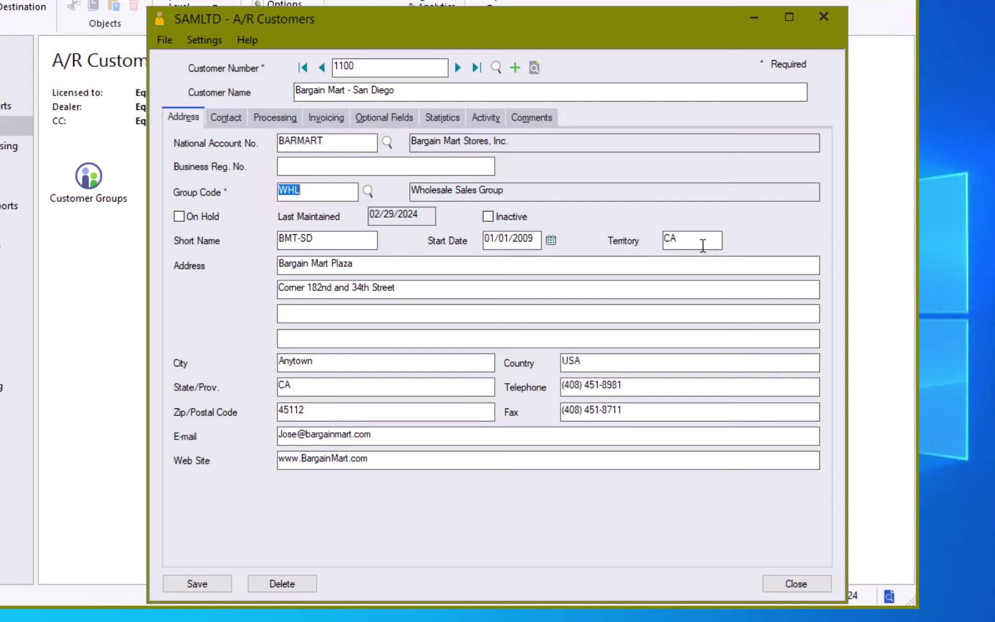
# - Examine the customer's primary contact and the document types assigned to the TEST contact in the multiple contacts list
pyautogui.click(226, 118)
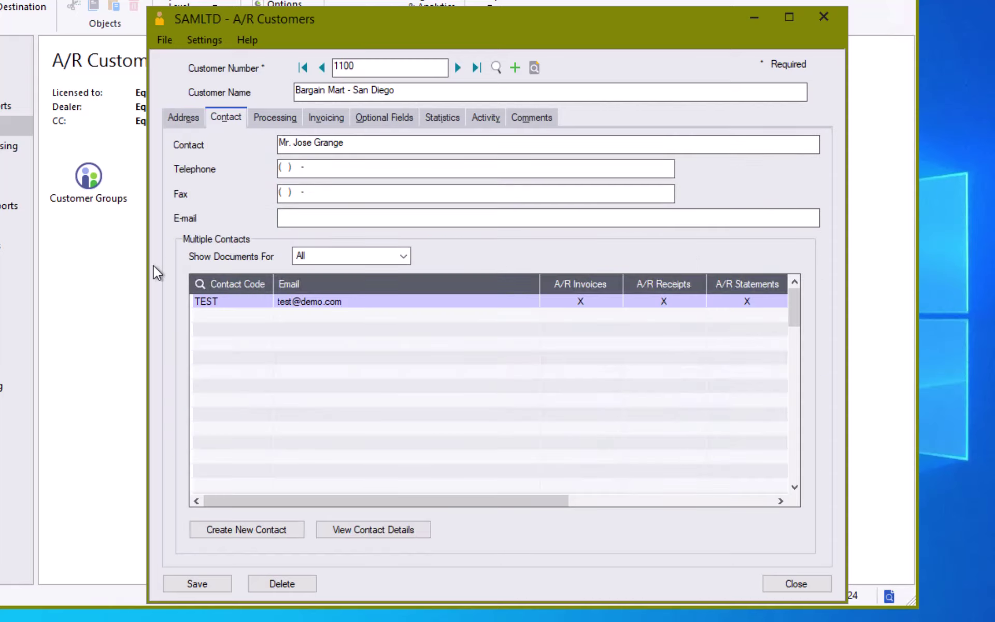
pyautogui.moveTo(360, 140); pyautogui.dragTo(235, 139)
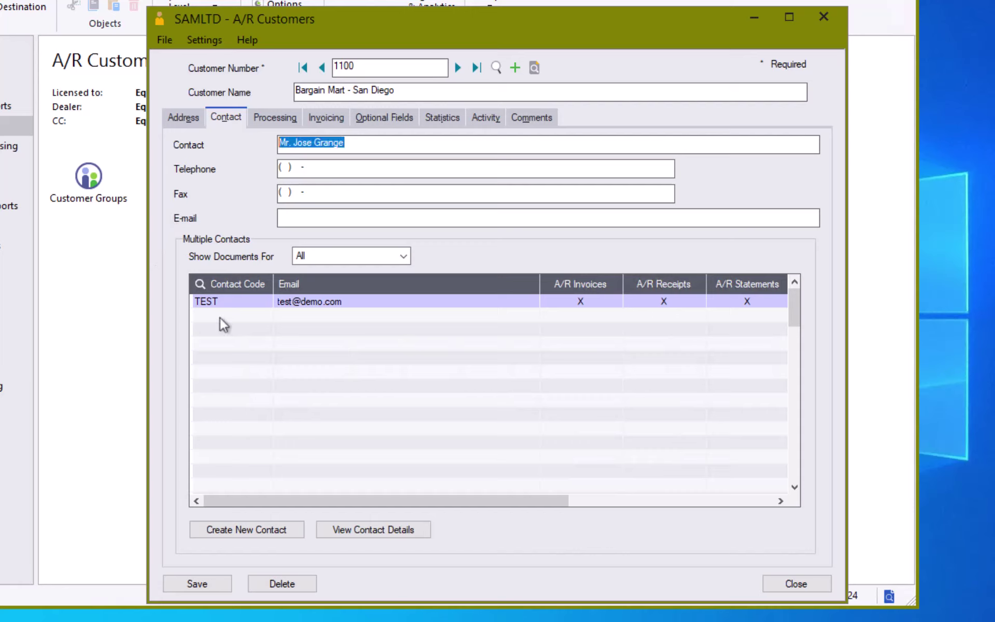
pyautogui.click(226, 305)
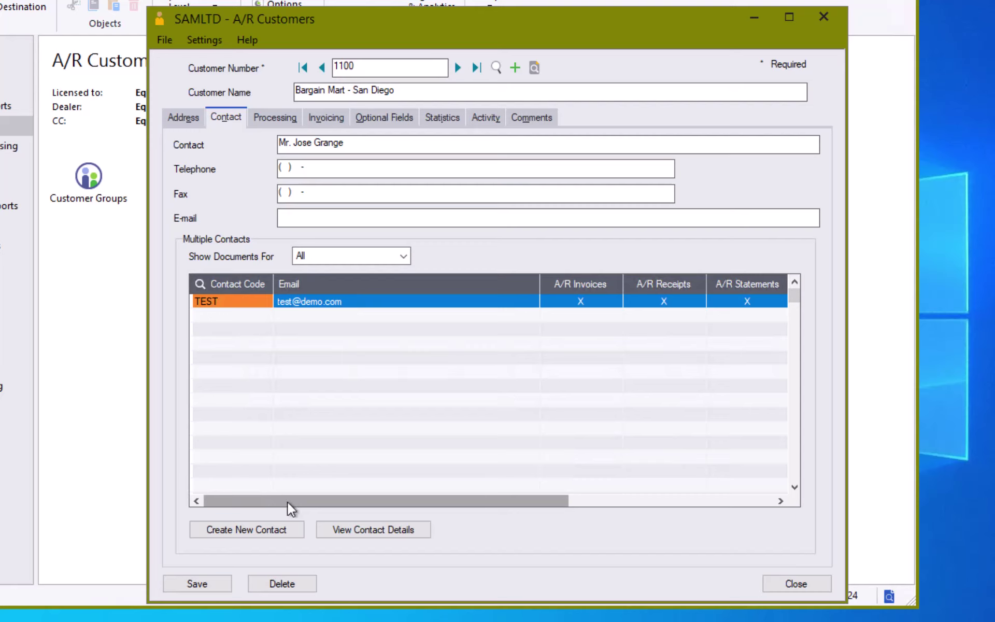
pyautogui.moveTo(287, 502); pyautogui.dragTo(248, 501)
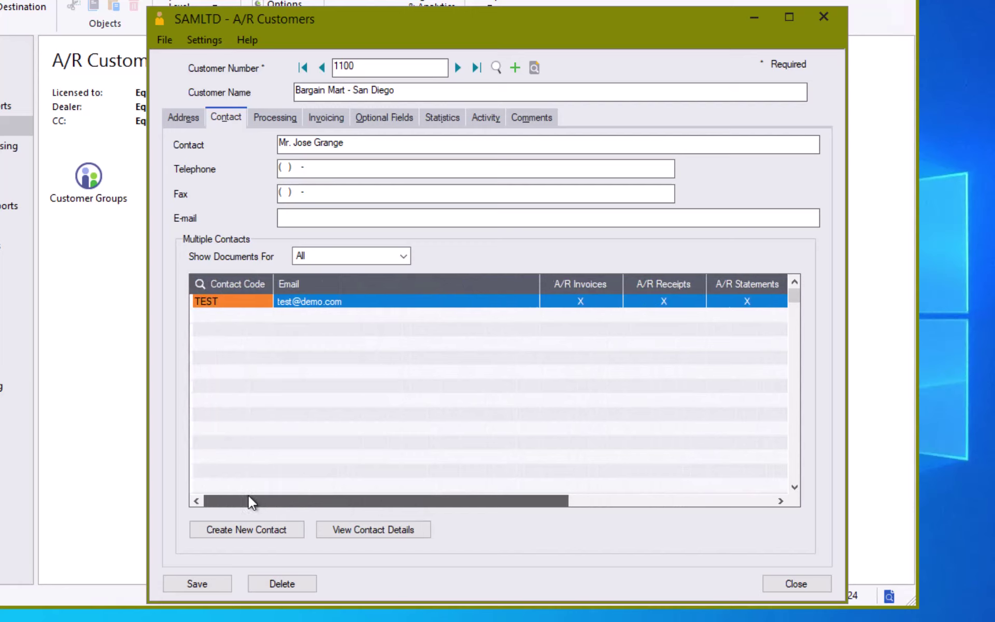
pyautogui.moveTo(248, 496); pyautogui.dragTo(567, 501)
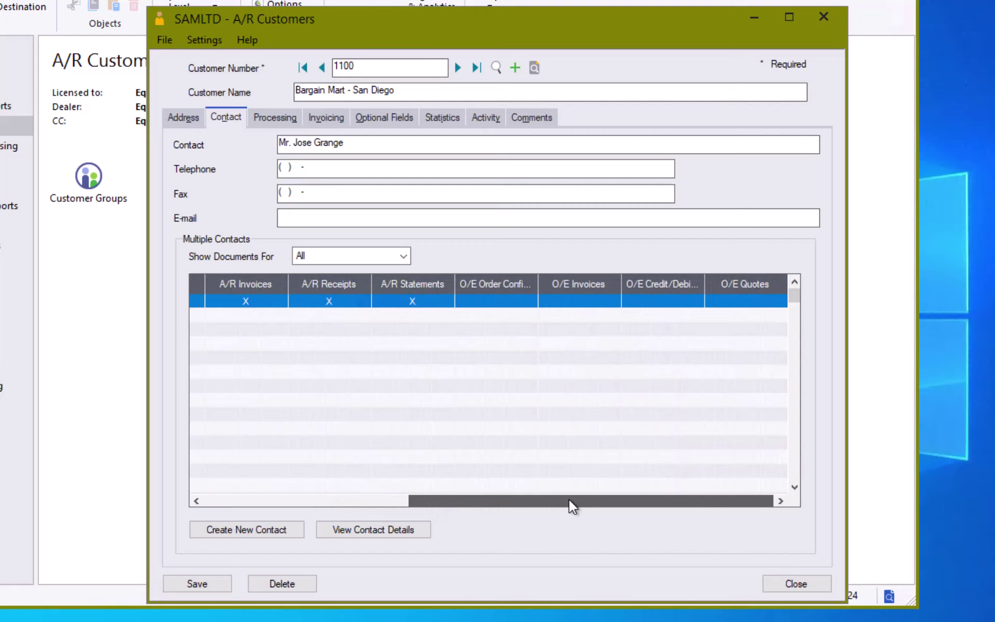
pyautogui.moveTo(471, 499); pyautogui.dragTo(259, 500)
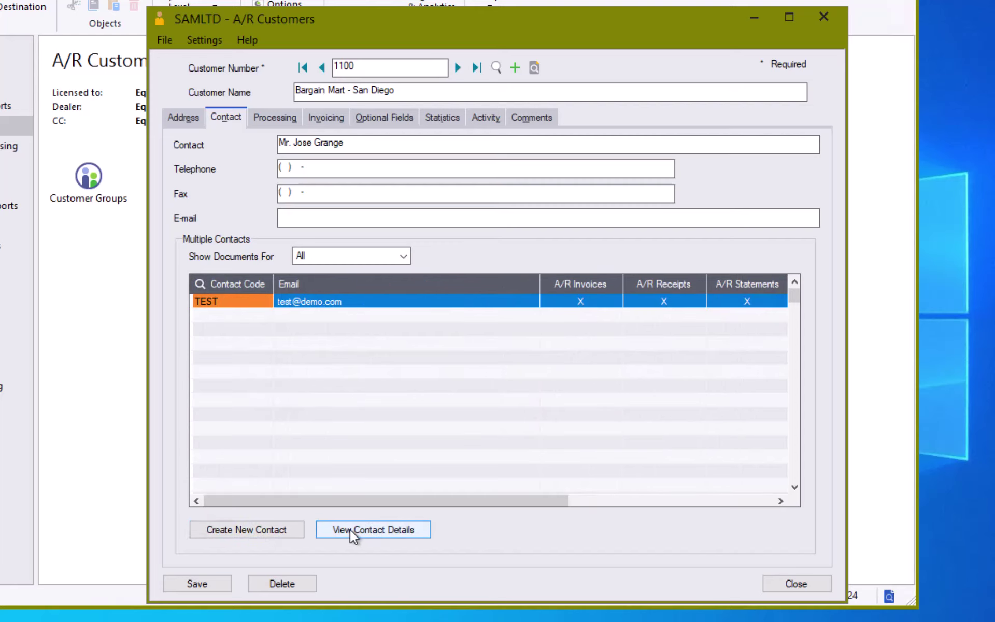
# - Start a new contact with the code DEMO and fill in the contact's last and first names
pyautogui.click(244, 530)
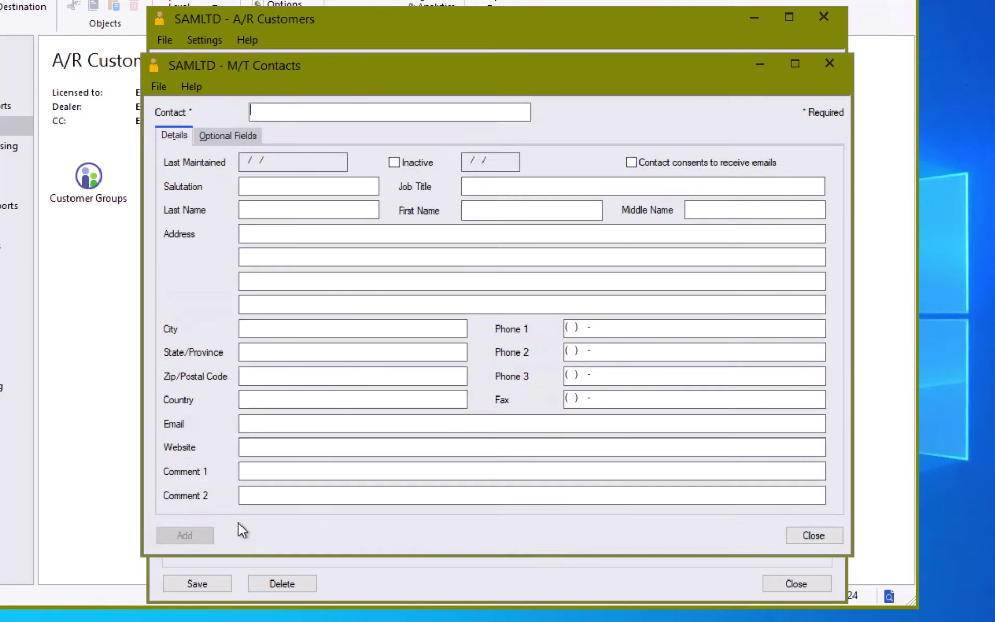
pyautogui.write('DEMO')
pyautogui.press('Tab')
pyautogui.click(261, 209)
pyautogui.write('Demo')
pyautogui.press('Tab')
pyautogui.write('Test')
pyautogui.press('Tab')
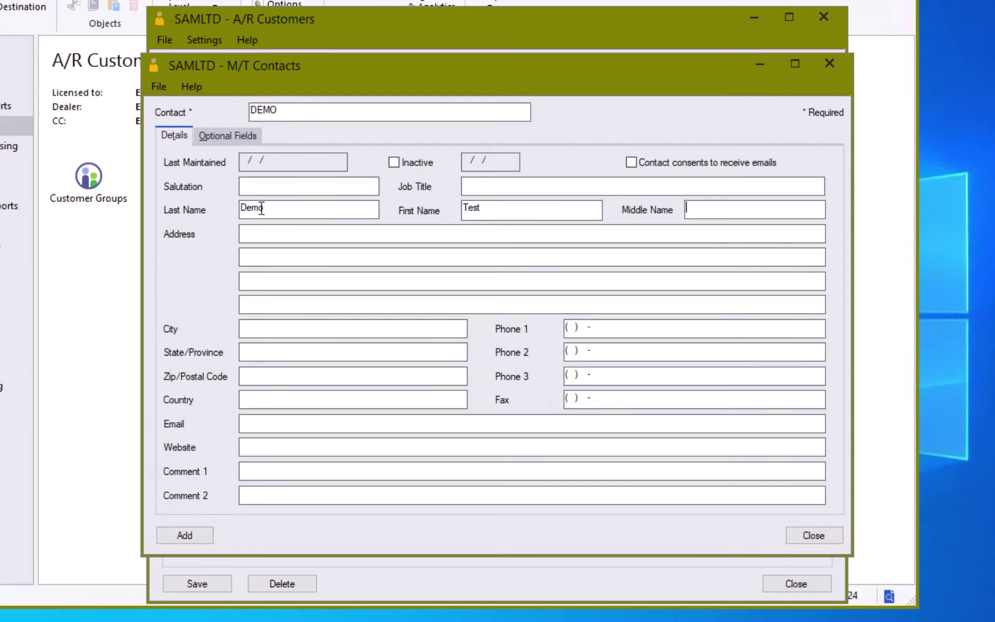
# - Enter the contact's primary phone number and e-mail address, add the contact, and return to the customer record
pyautogui.click(570, 327)
pyautogui.write('5555555555')
pyautogui.click(275, 417)
pyautogui.write('demo@')
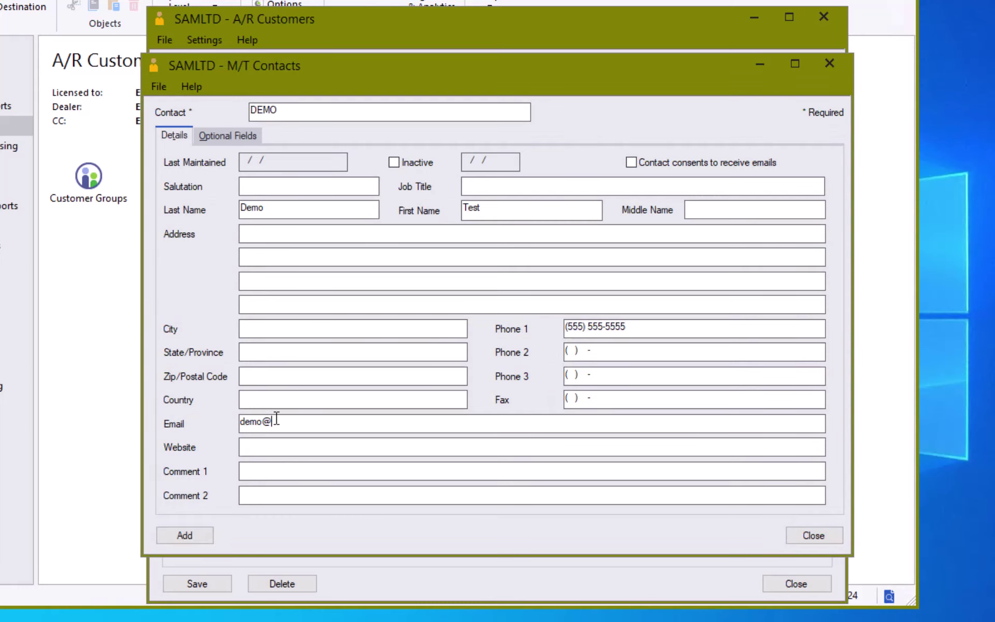
pyautogui.write('test.com')
pyautogui.click(192, 536)
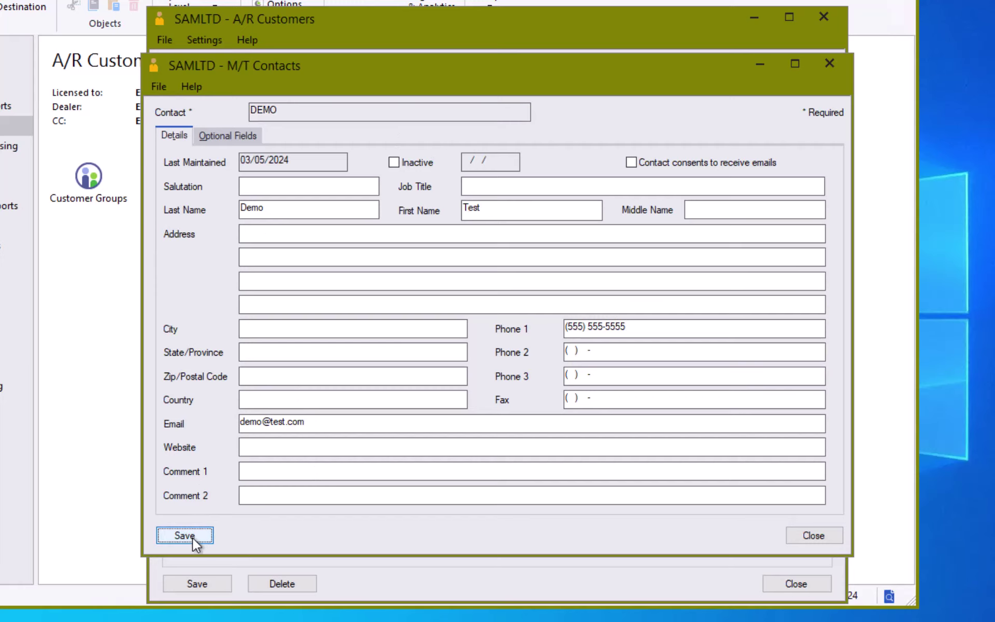
pyautogui.click(838, 537)
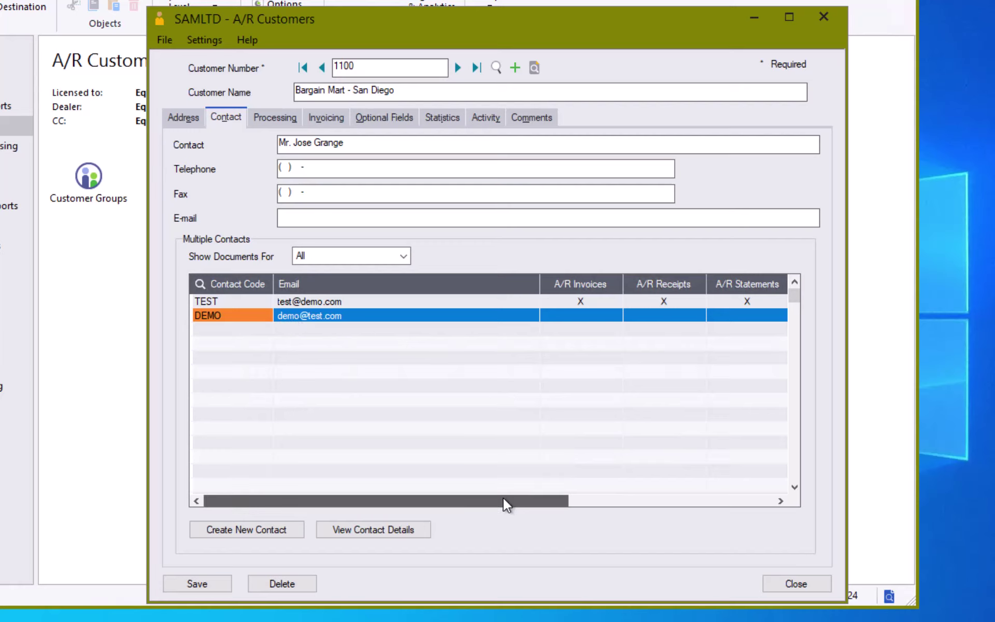
# - Assign A/R statements and O/E order confirmations, invoices and credit/debit documents to the DEMO contact
pyautogui.moveTo(503, 498); pyautogui.dragTo(693, 497)
pyautogui.click(618, 314)
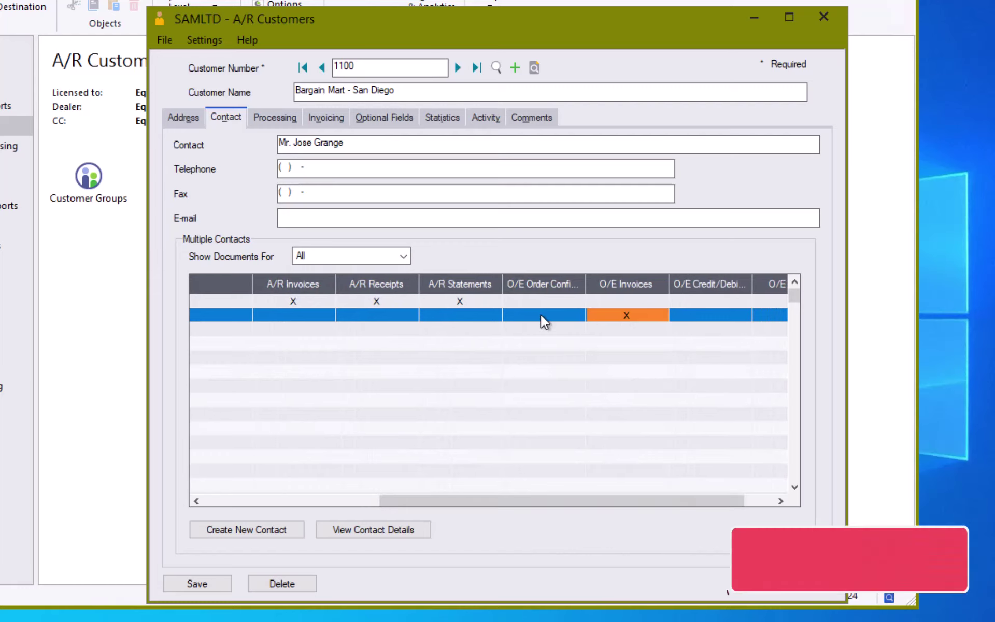
pyautogui.click(540, 314)
pyautogui.click(456, 315)
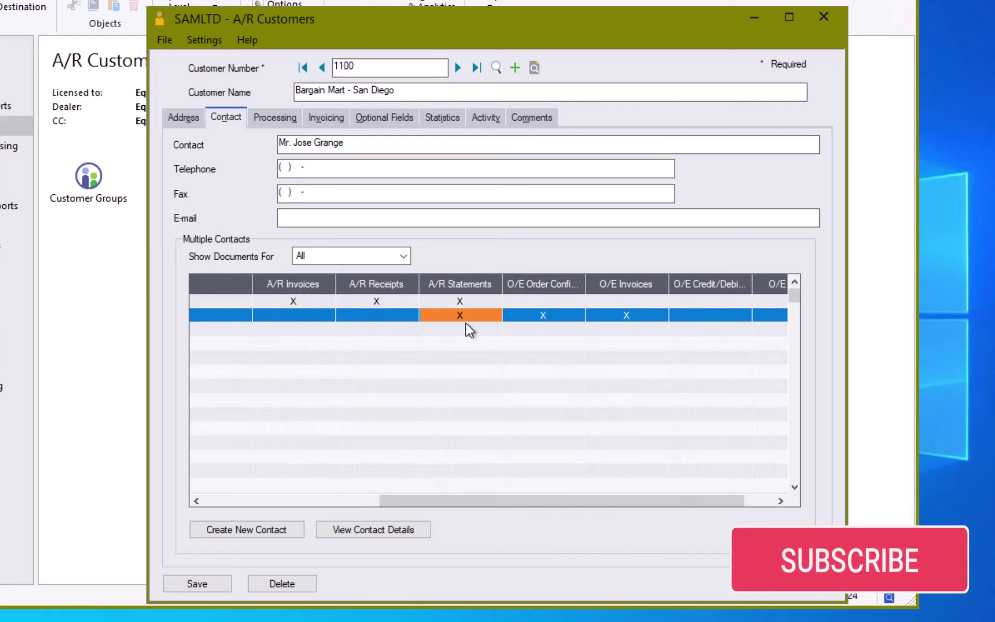
pyautogui.click(707, 316)
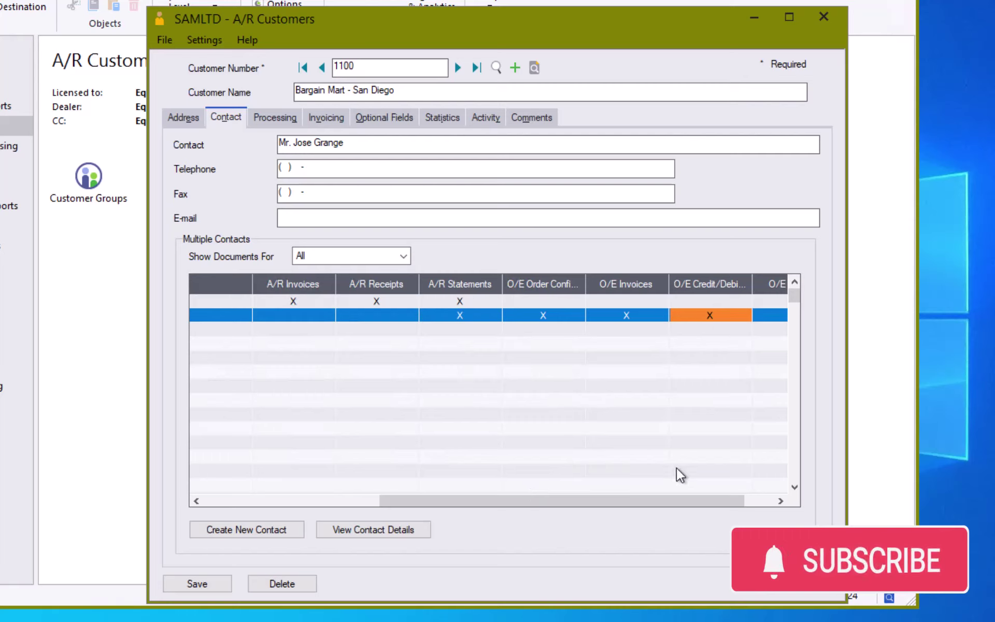
pyautogui.moveTo(527, 502); pyautogui.dragTo(562, 501)
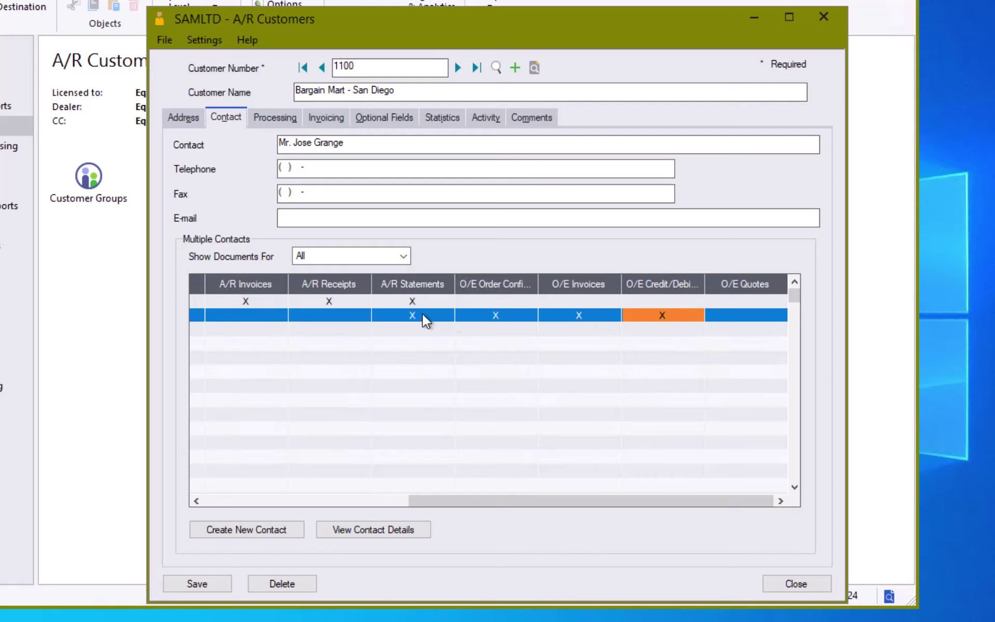
pyautogui.moveTo(508, 497); pyautogui.dragTo(348, 498)
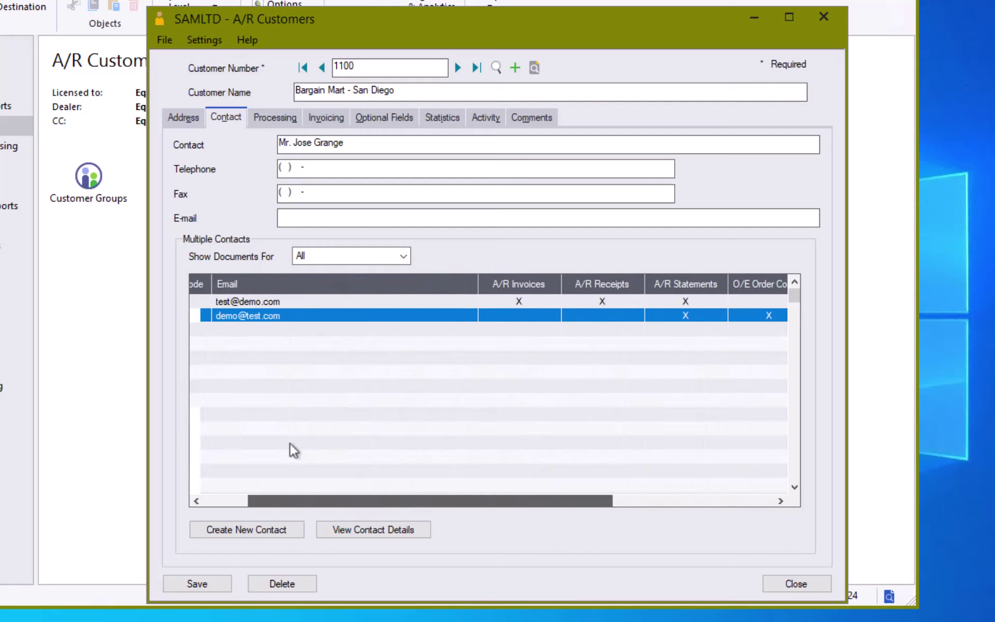
# - Examine the customer's processing settings and the available delivery methods
pyautogui.click(275, 119)
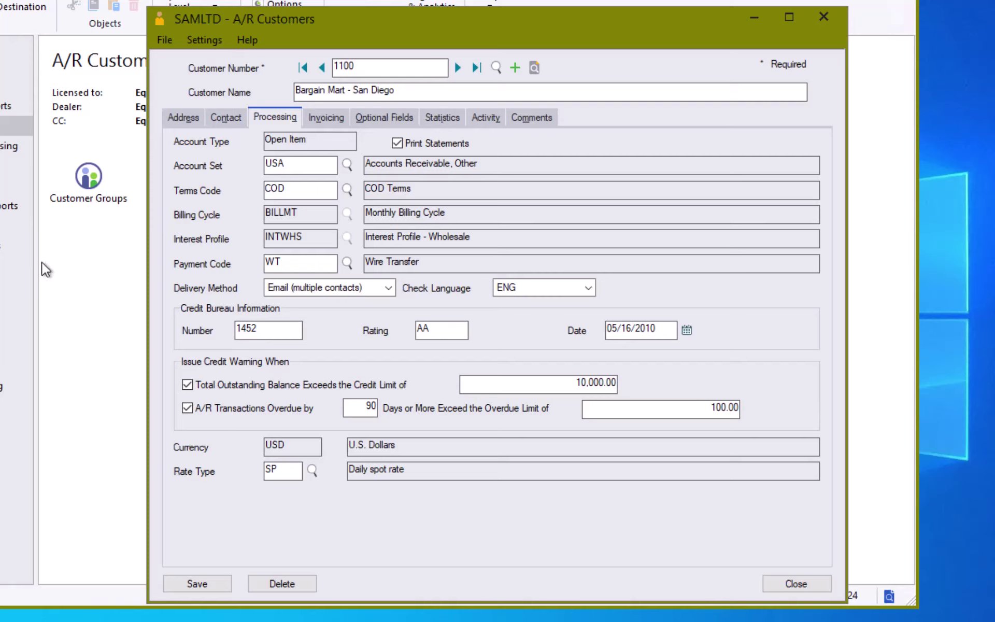
pyautogui.click(390, 288)
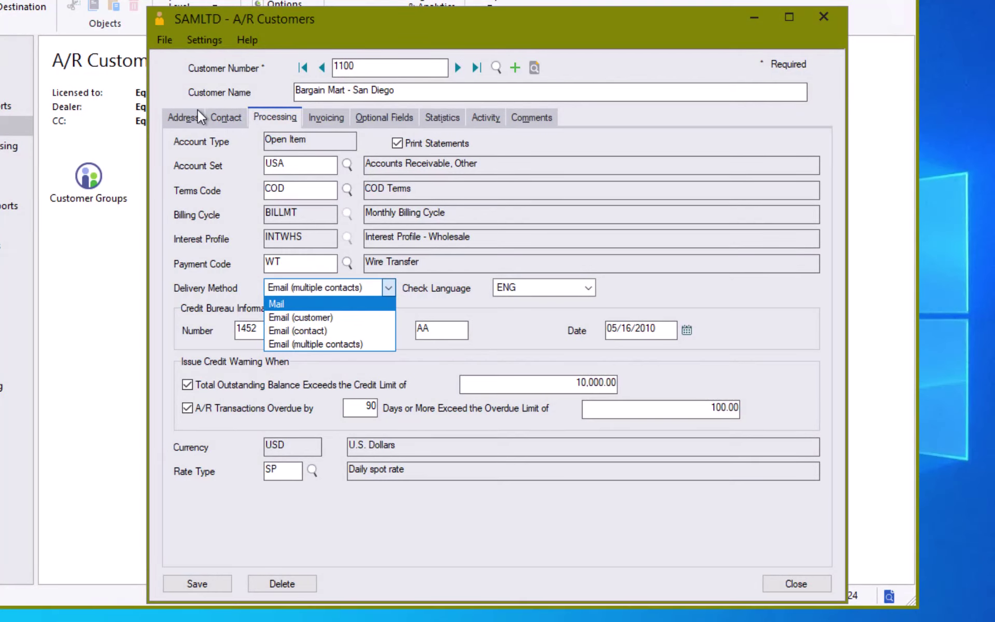
pyautogui.click(193, 134)
# - Review the customer's e-mail field in the address details and the e-mail recipients in the multiple contacts list
pyautogui.click(175, 116)
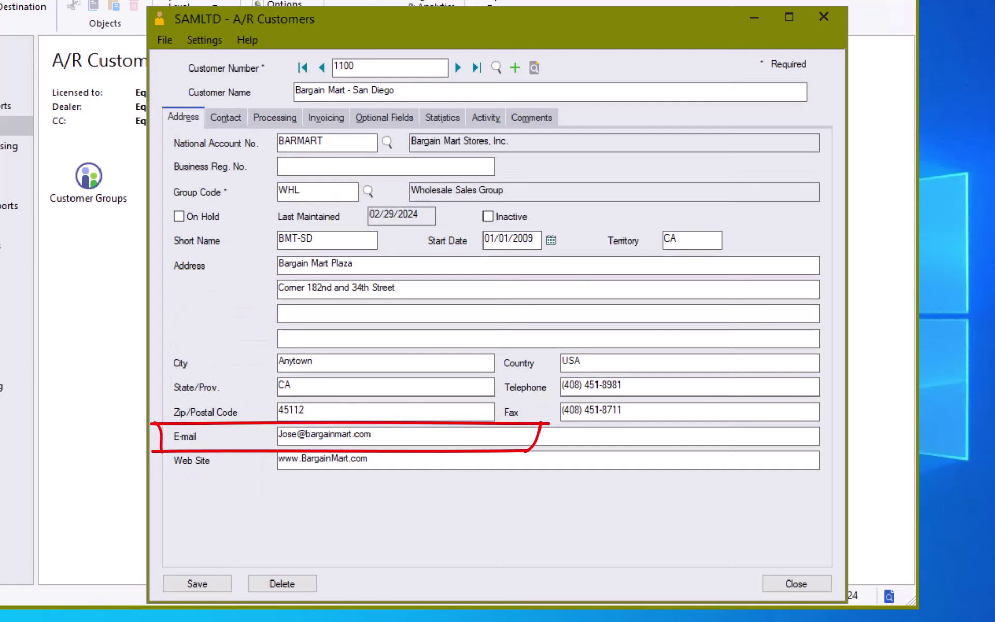
pyautogui.click(226, 118)
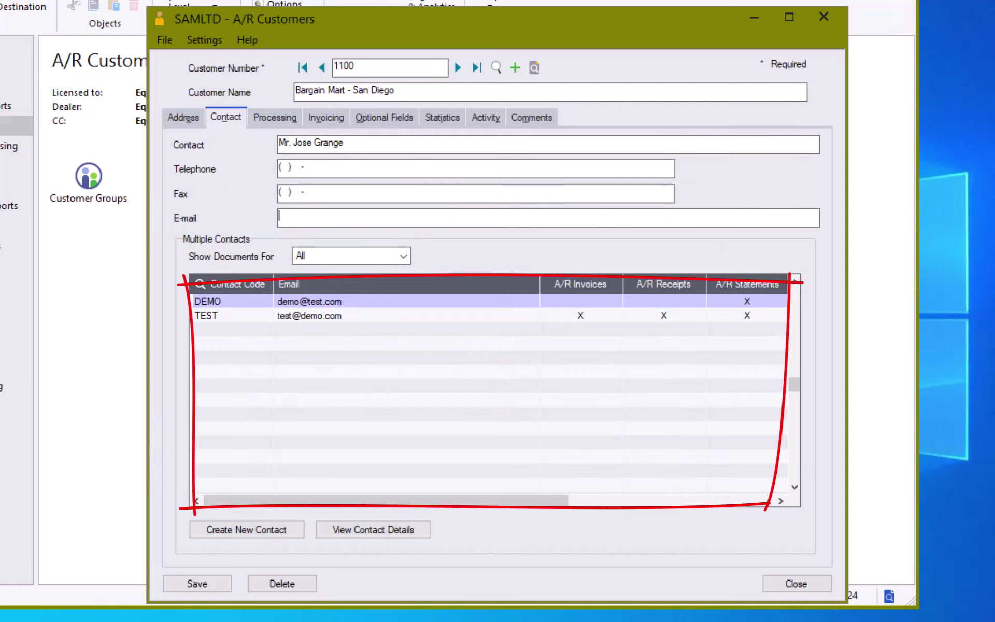
pyautogui.moveTo(386, 501)
pyautogui.mouseDown()
pyautogui.moveTo(496, 500)
pyautogui.moveTo(386, 500)
pyautogui.mouseUp()
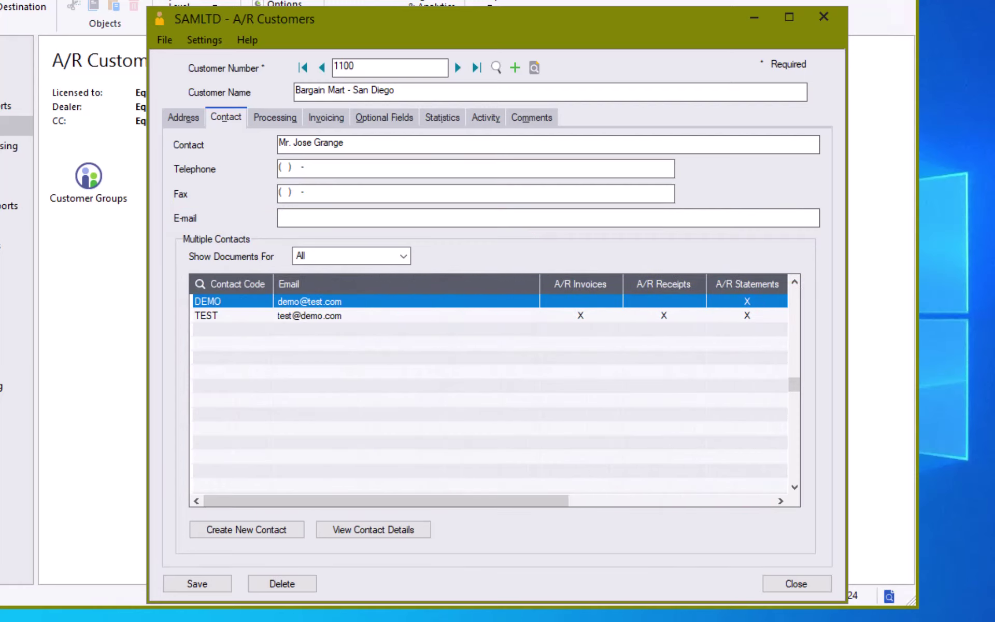
# - Review the customer's credit warning settings, including the overdue transaction limit
pyautogui.click(278, 116)
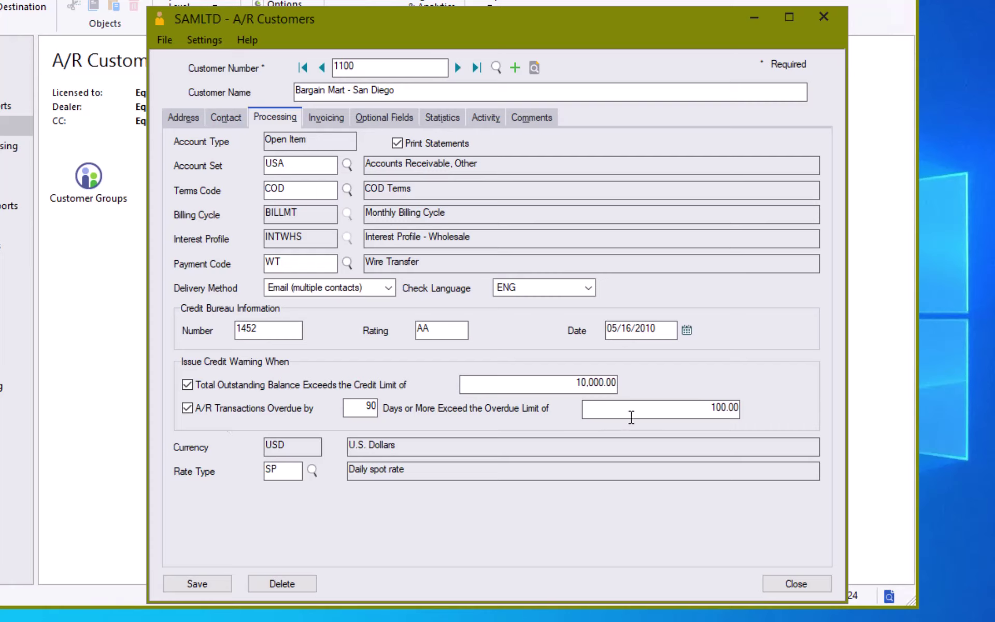
pyautogui.click(671, 416)
# - Review the customer's invoicing tax settings, comparing the CALIF and USDTAX tax groups and checking the state and county tax registration numbers
pyautogui.hotkey('ctrl', 'Tab')
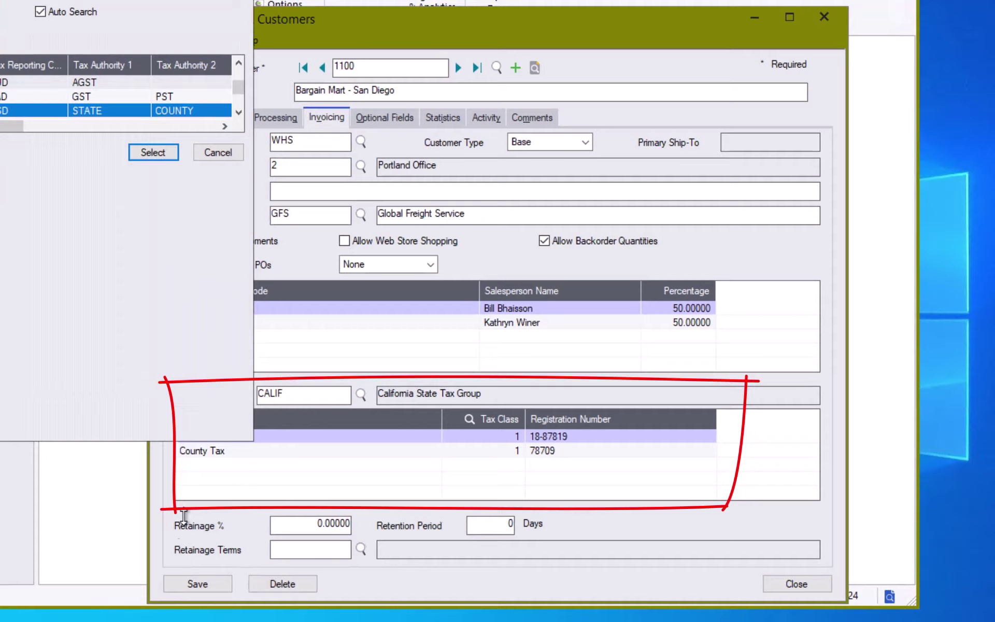
pyautogui.moveTo(184, 515); pyautogui.dragTo(183, 557)
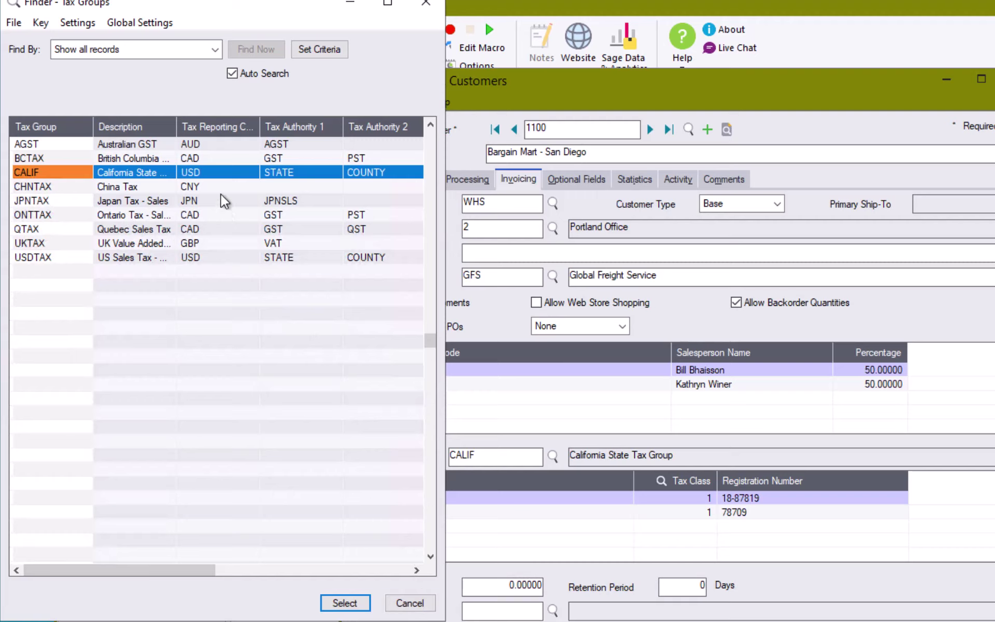
pyautogui.click(220, 173)
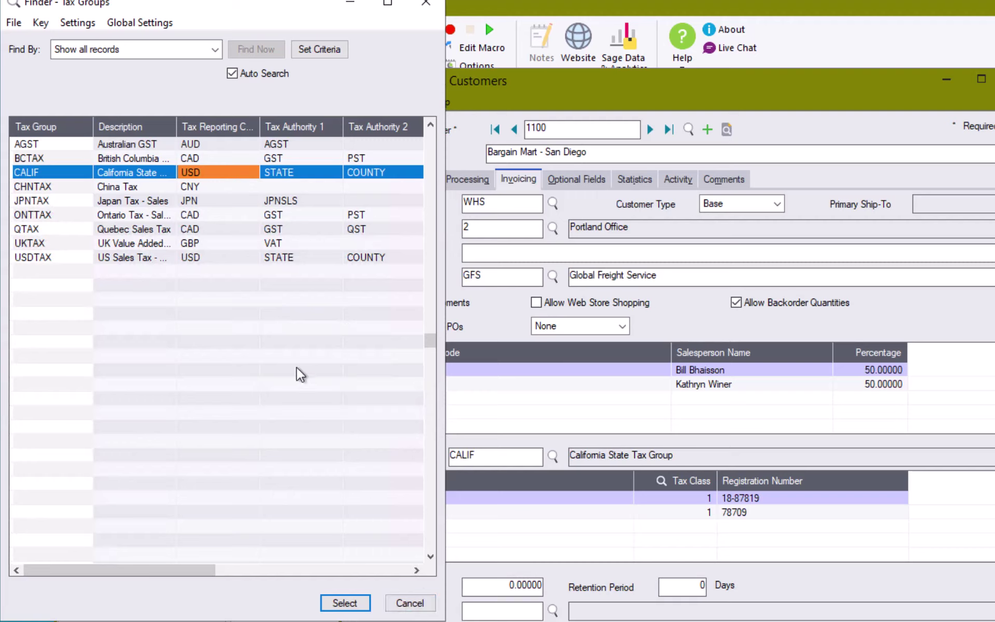
pyautogui.click(60, 168)
pyautogui.click(72, 257)
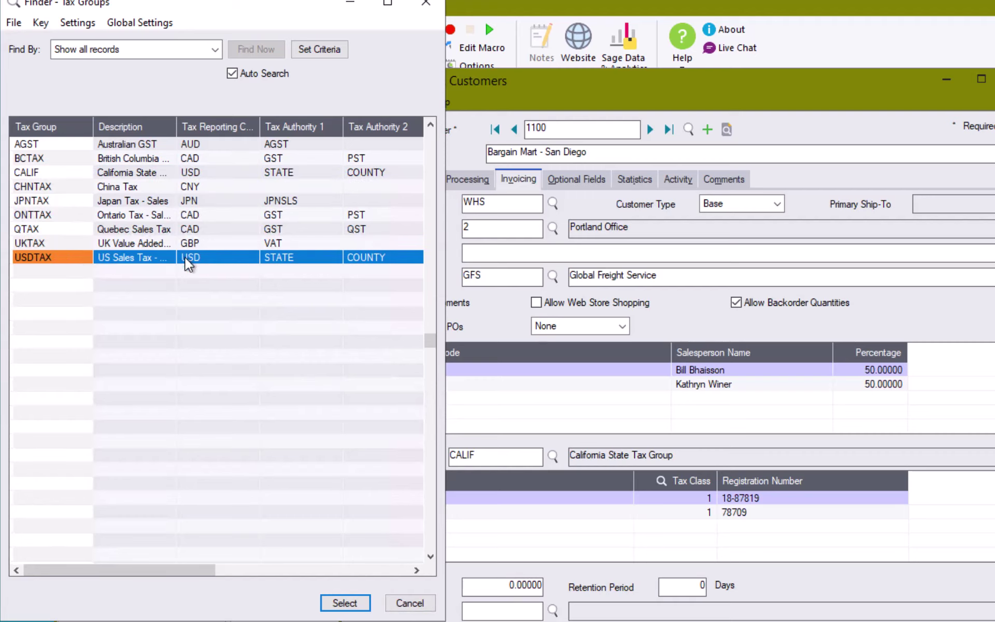
pyautogui.click(208, 173)
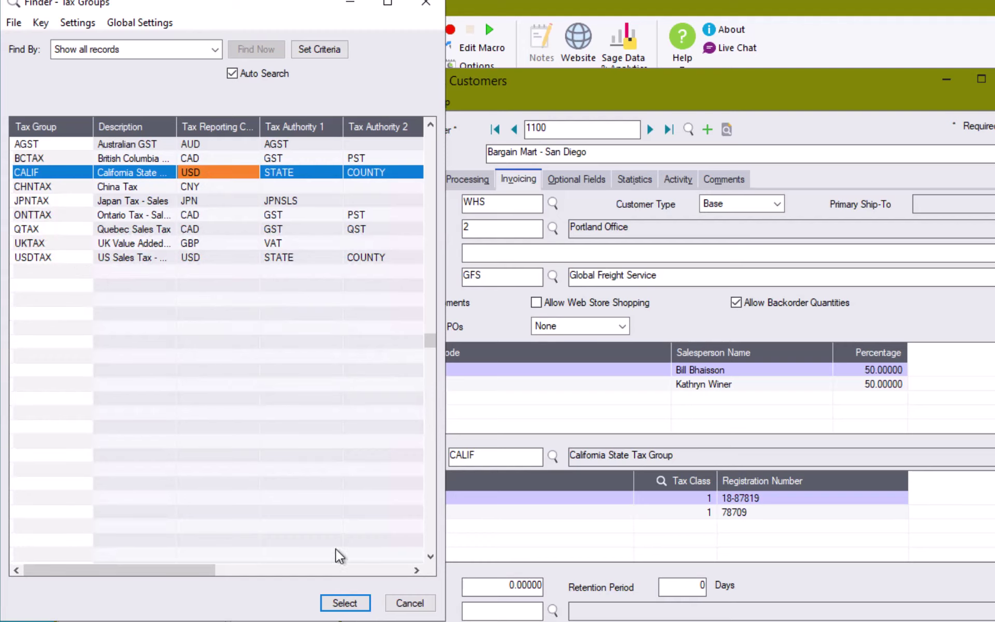
pyautogui.click(409, 603)
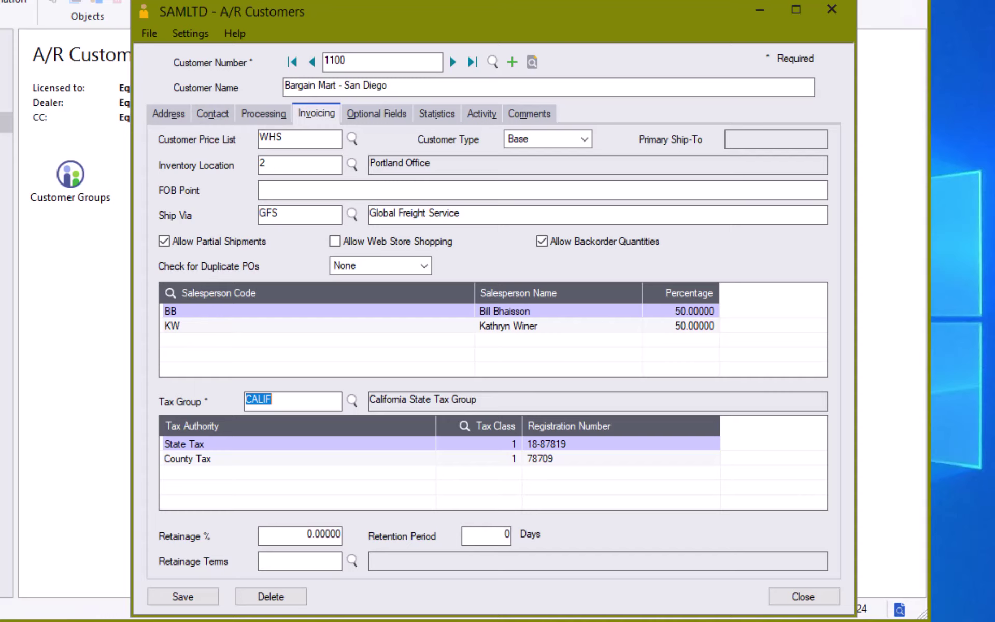
pyautogui.click(585, 444)
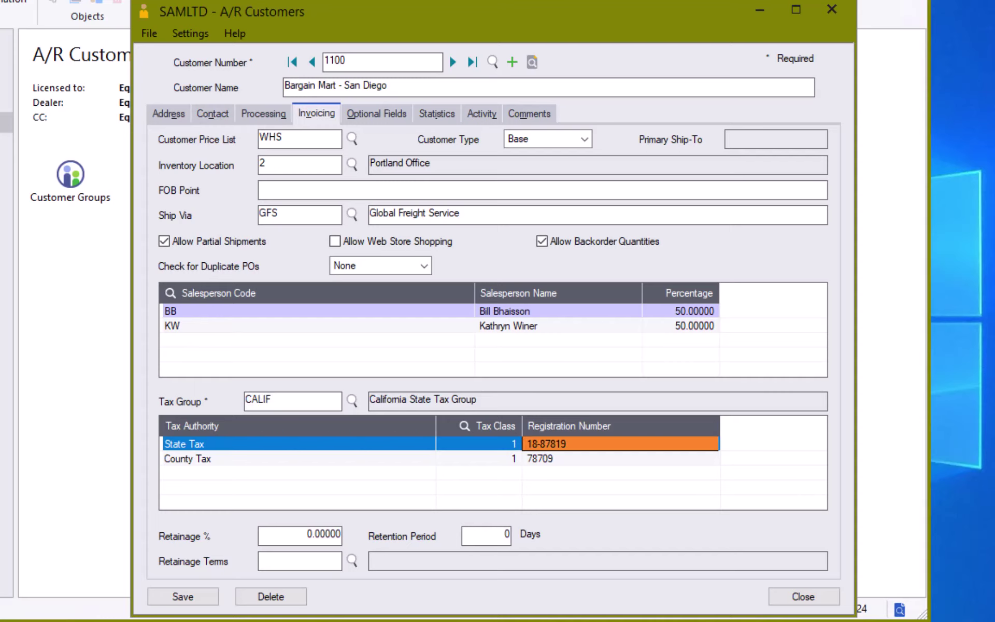
pyautogui.click(585, 459)
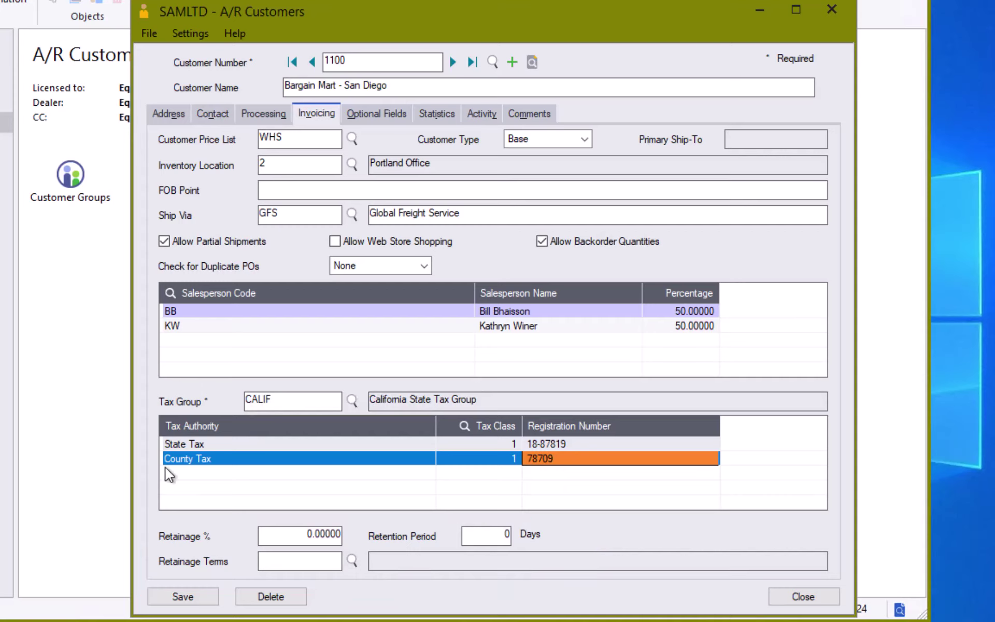
# - Review the customer's optional fields, including UPS Zone, Due Date Grace Period, Note and Preferred Customer, plus the statistics and activity details
pyautogui.click(402, 115)
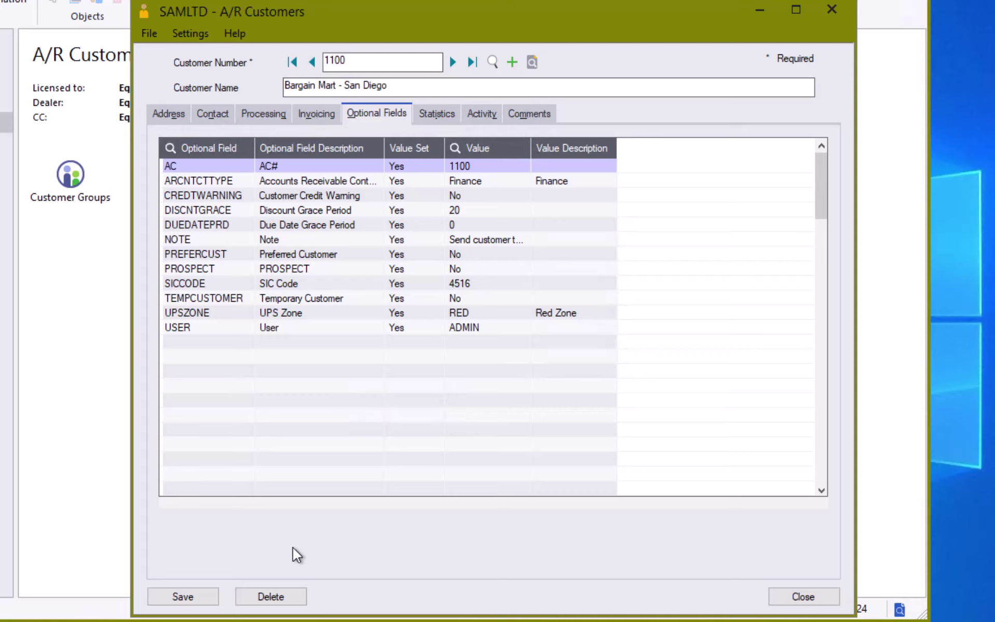
pyautogui.click(288, 314)
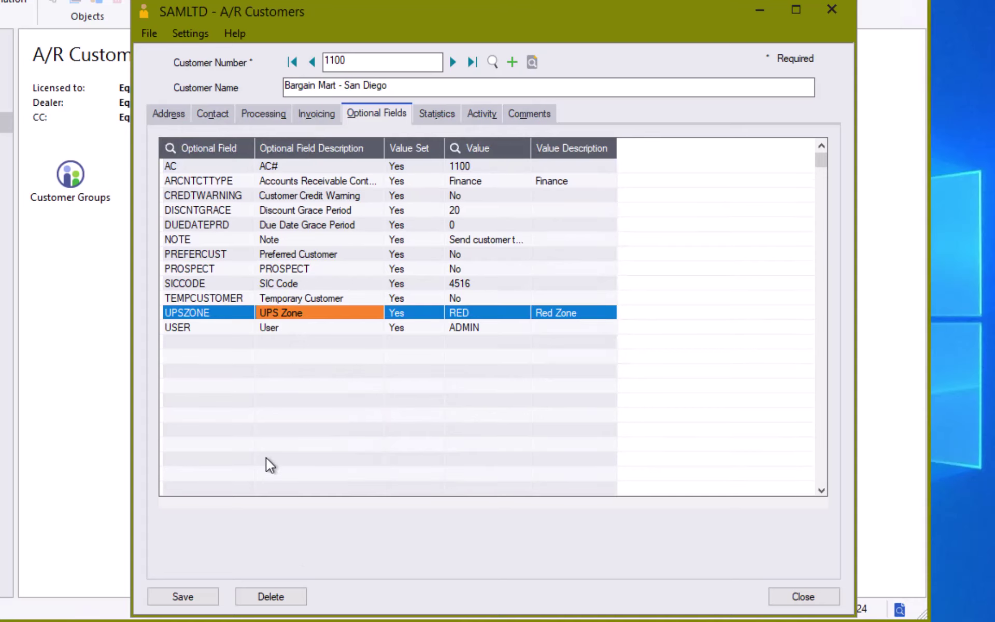
pyautogui.click(319, 226)
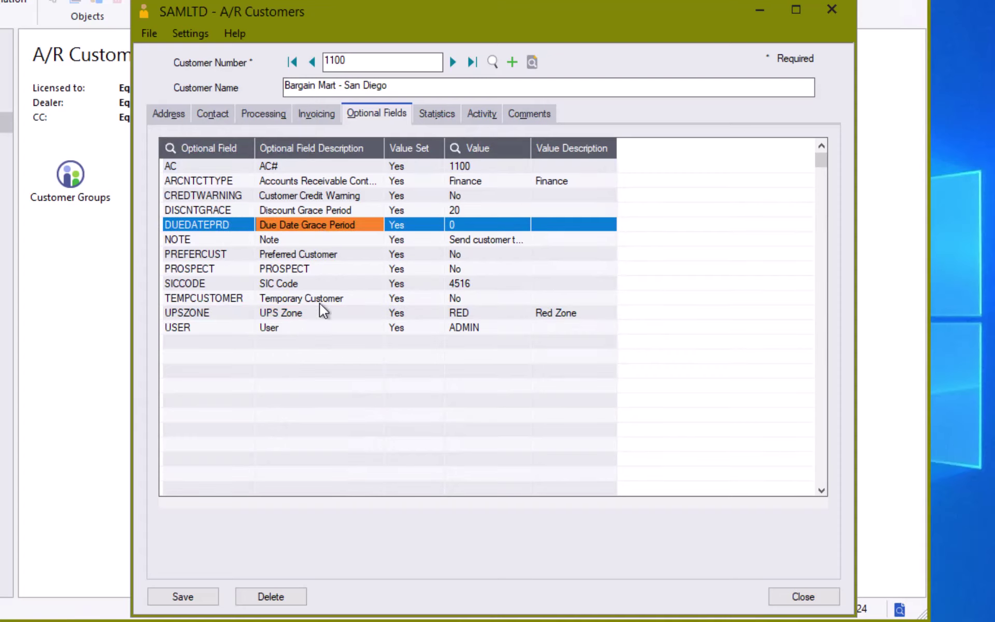
pyautogui.click(317, 242)
pyautogui.click(330, 253)
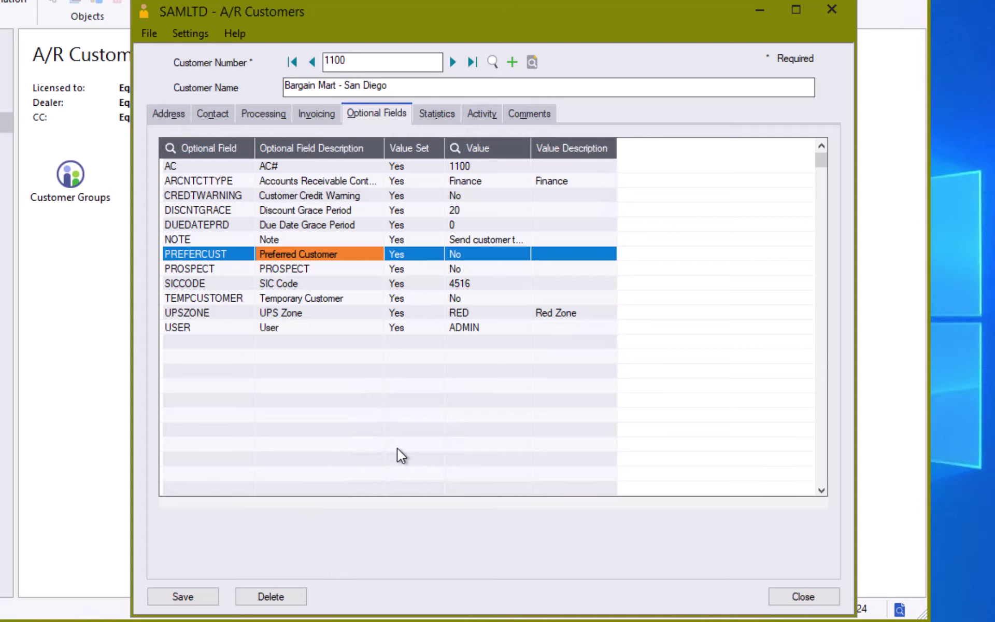
pyautogui.click(436, 113)
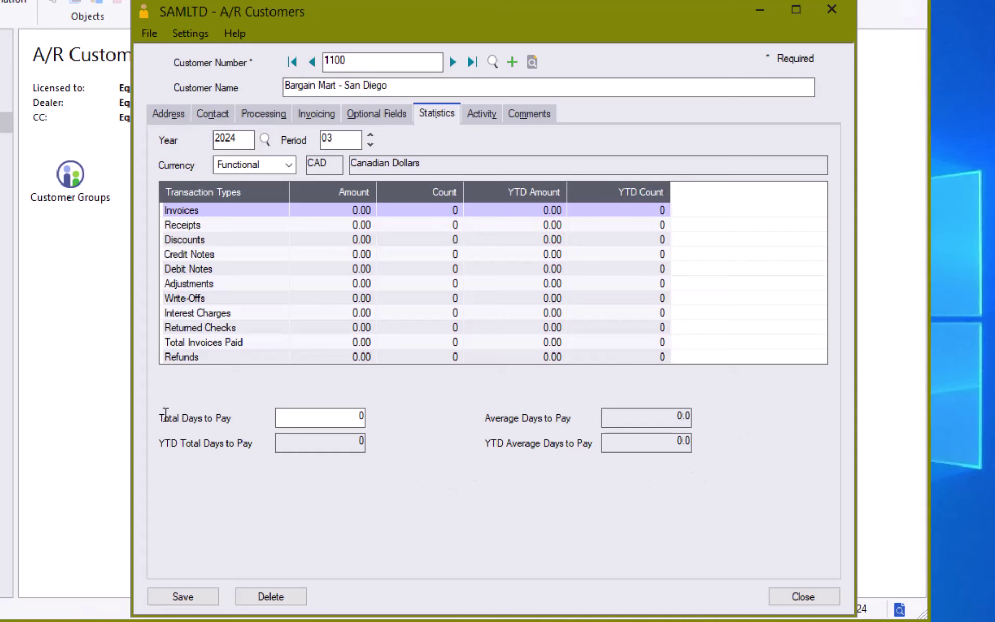
pyautogui.click(483, 114)
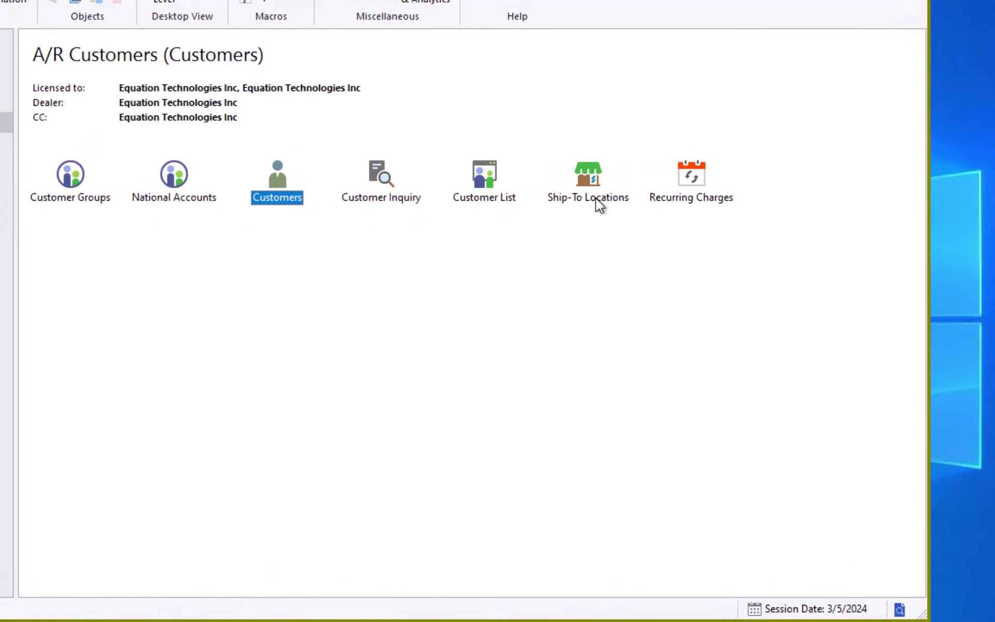
# - Open the HOME ship-to location record of the customer that has home office and warehouse locations
pyautogui.doubleClick(595, 201)
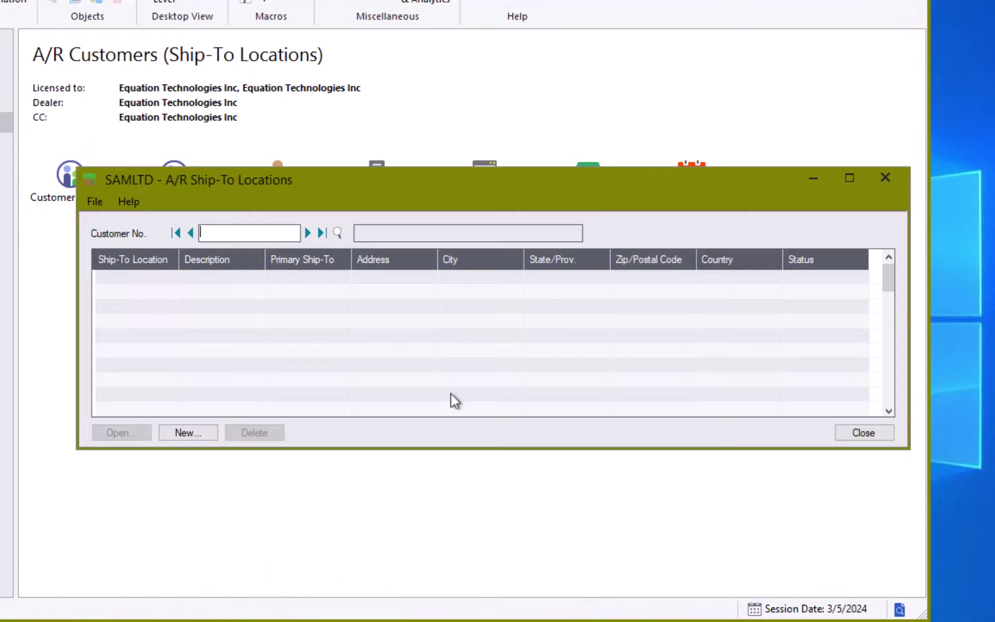
pyautogui.click(308, 234)
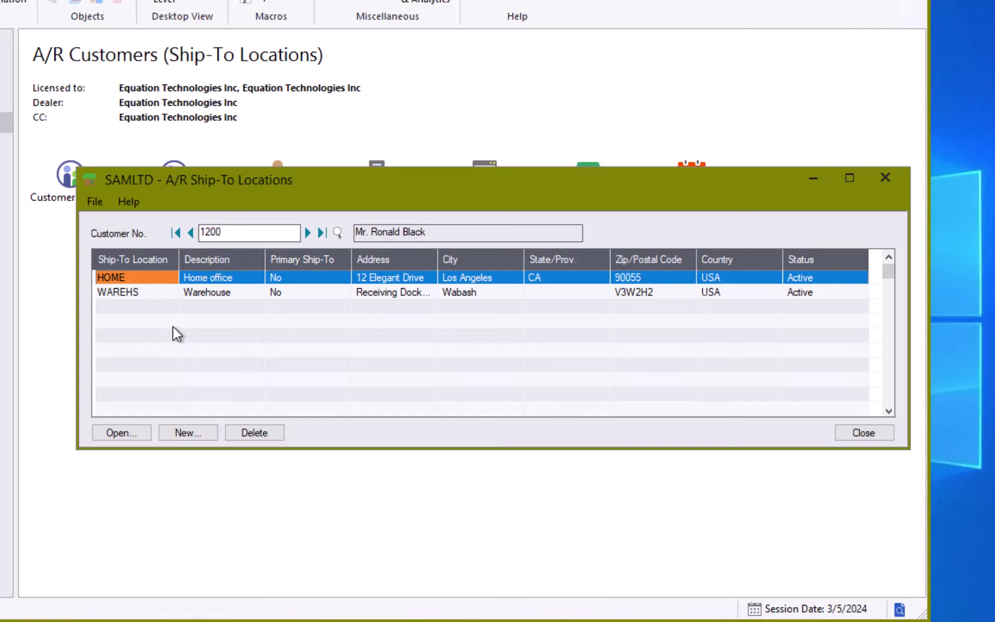
pyautogui.click(220, 279)
pyautogui.click(186, 432)
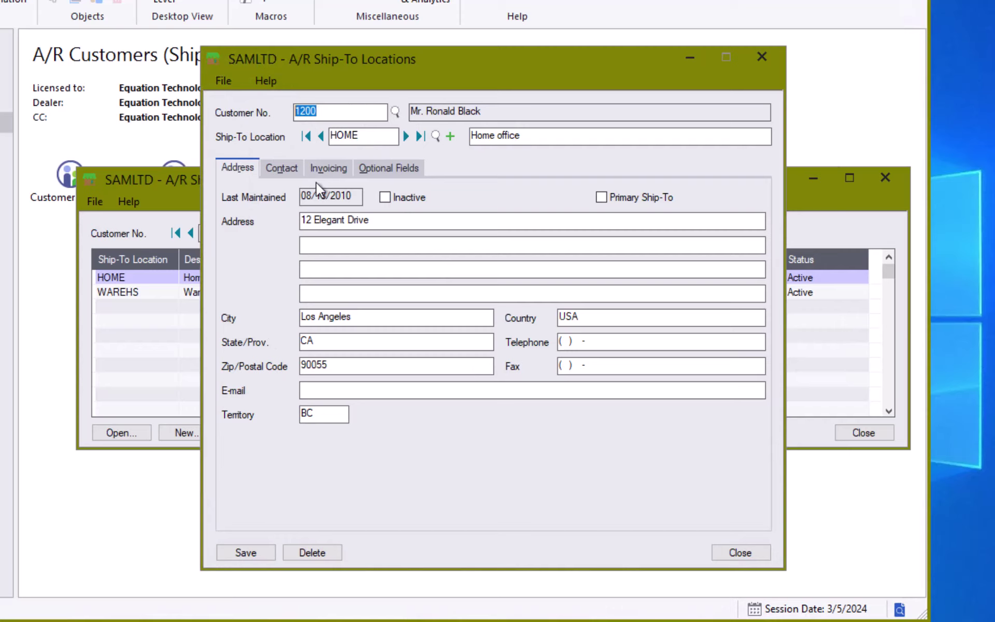
pyautogui.click(377, 135)
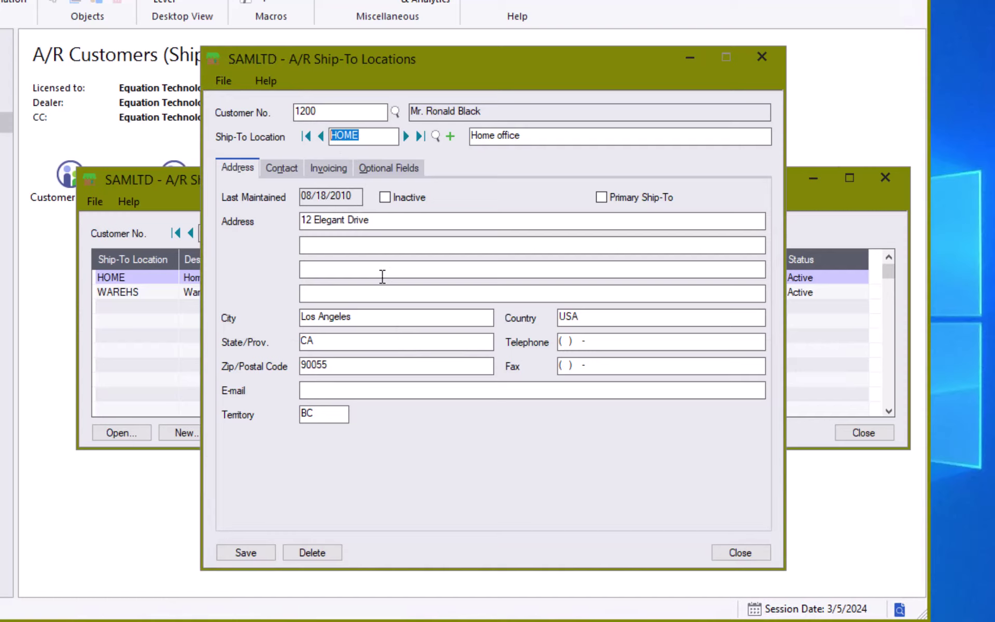
# - Review the HOME ship-to location's contact, invoicing, optional field and address details, including the inventory location choices, and close the record
pyautogui.click(275, 167)
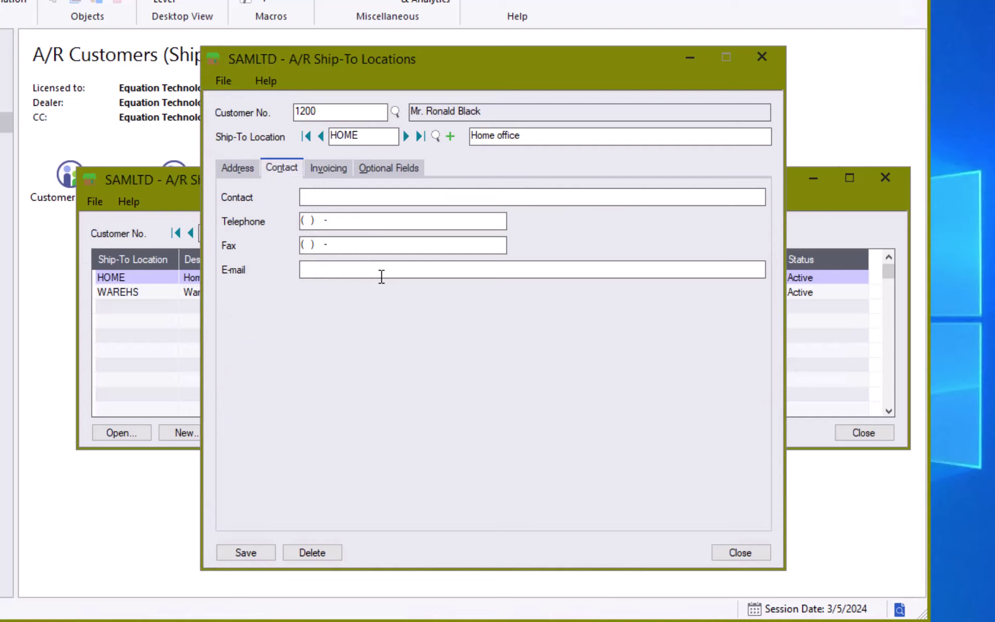
pyautogui.click(337, 173)
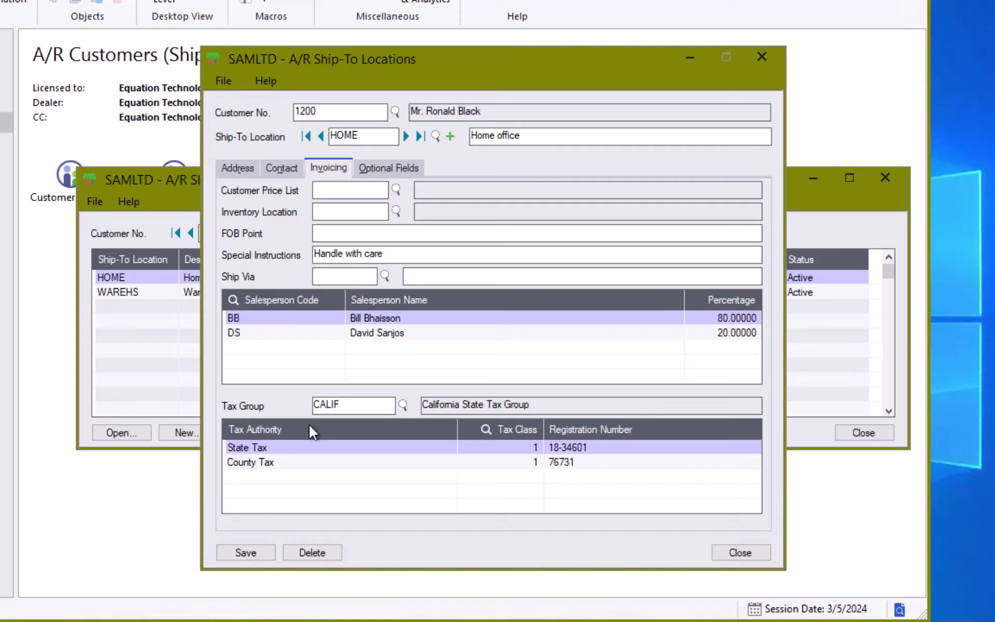
pyautogui.click(396, 212)
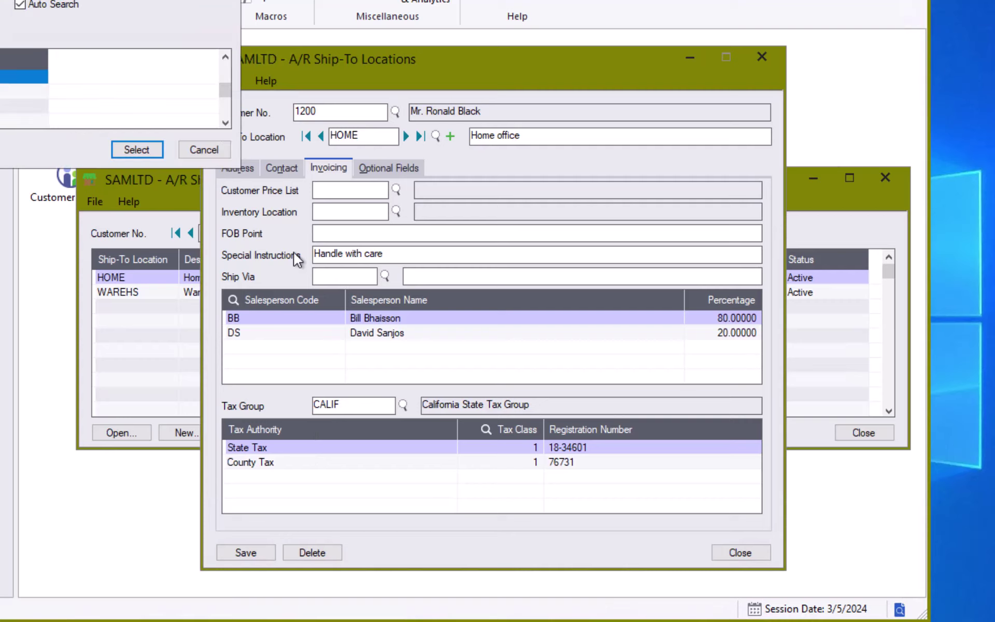
pyautogui.click(204, 149)
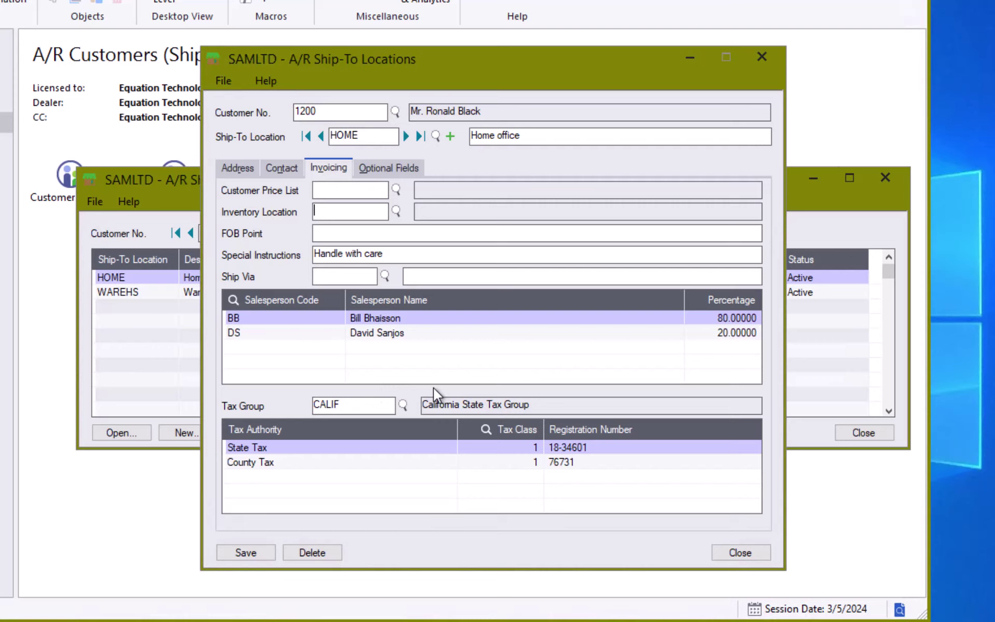
pyautogui.click(402, 169)
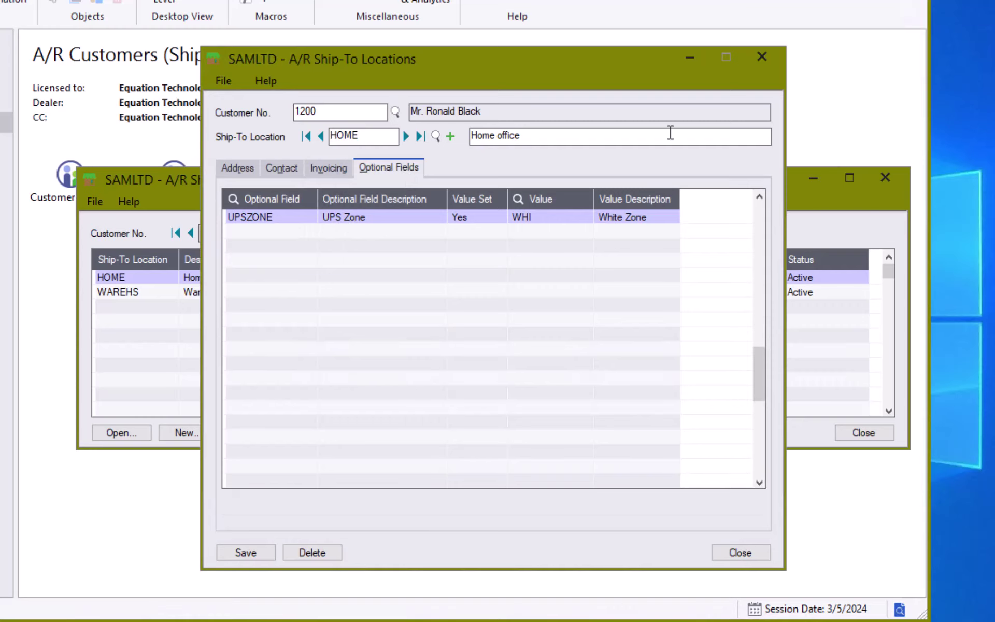
pyautogui.click(231, 167)
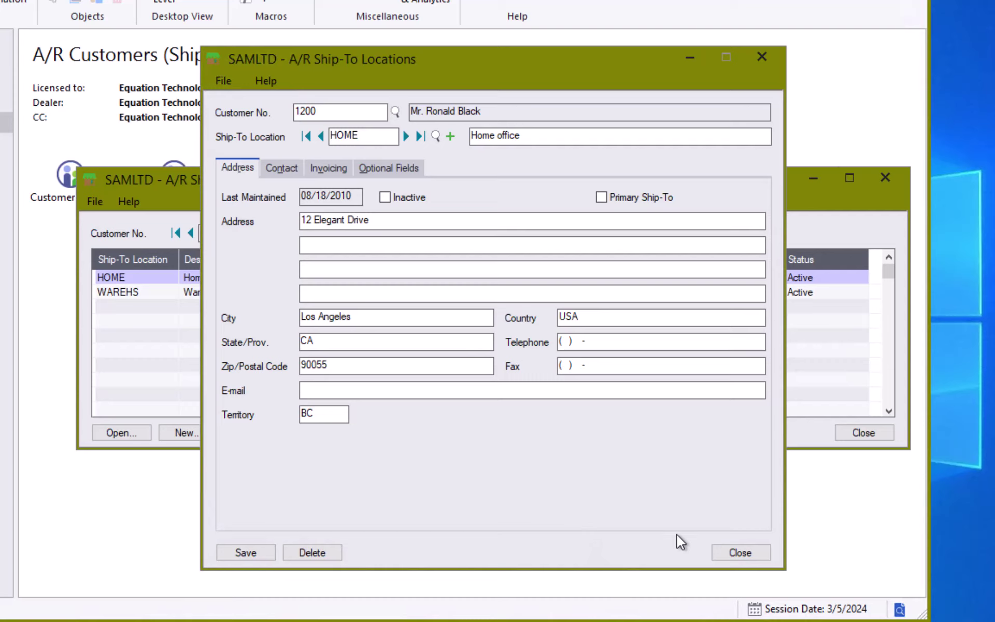
pyautogui.click(728, 553)
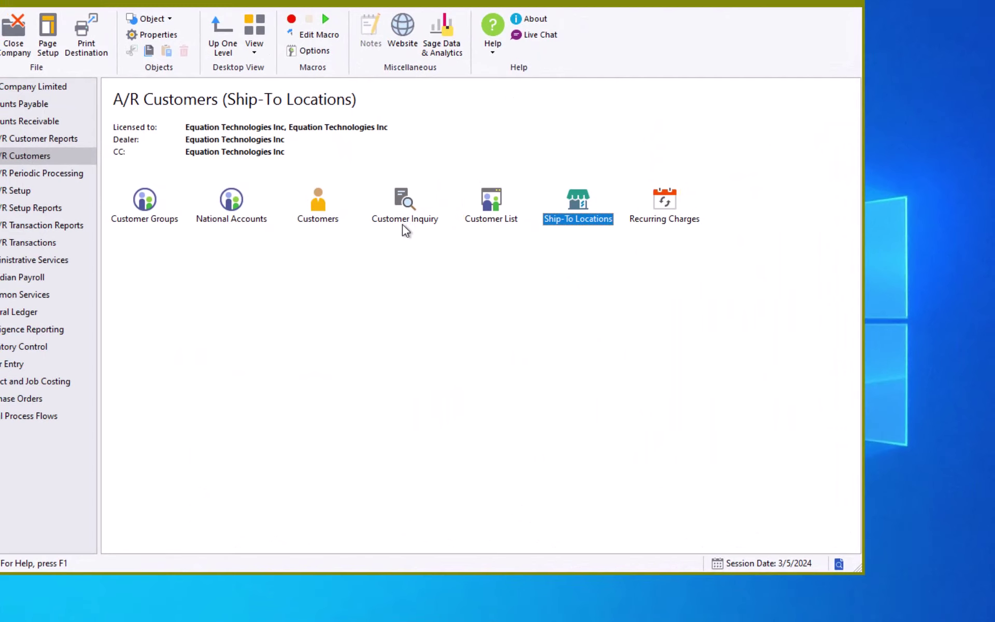
# - Look up the same customer by number in Customer Inquiry and review the address and tax and salesperson details
pyautogui.doubleClick(402, 219)
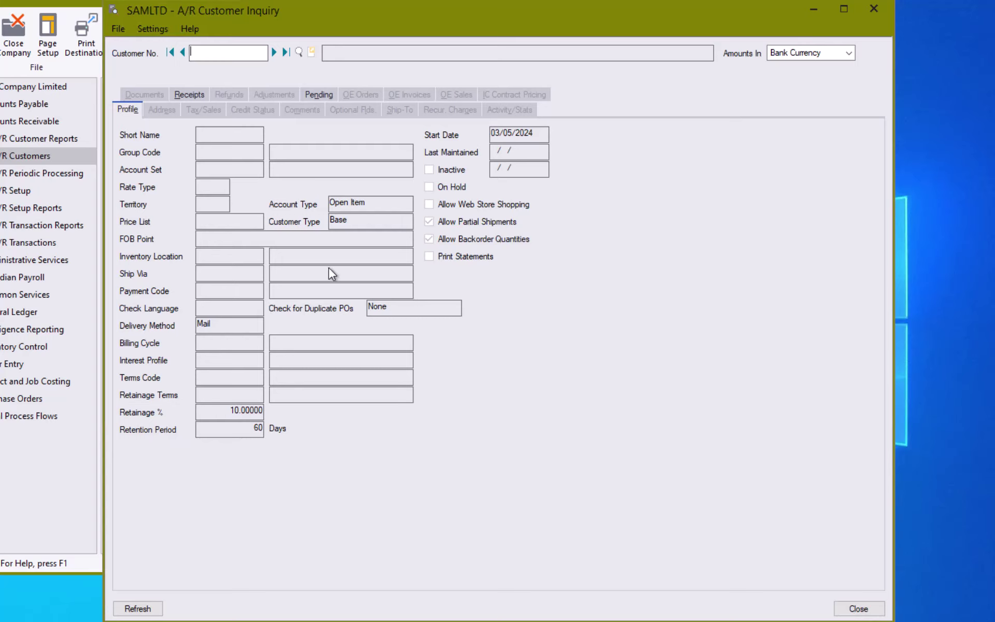
pyautogui.write('1200')
pyautogui.press('Tab')
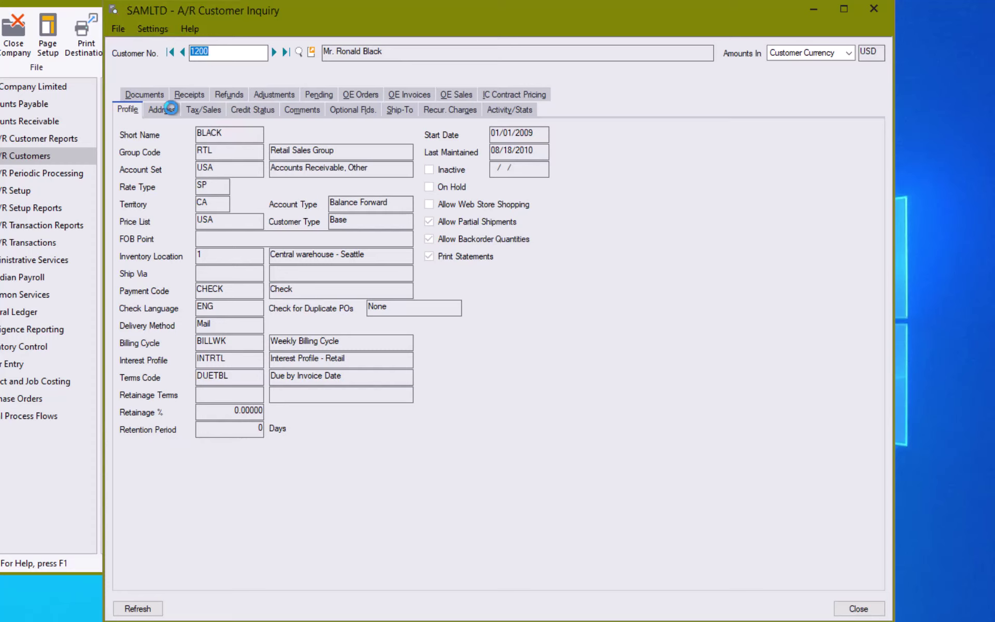
pyautogui.click(171, 108)
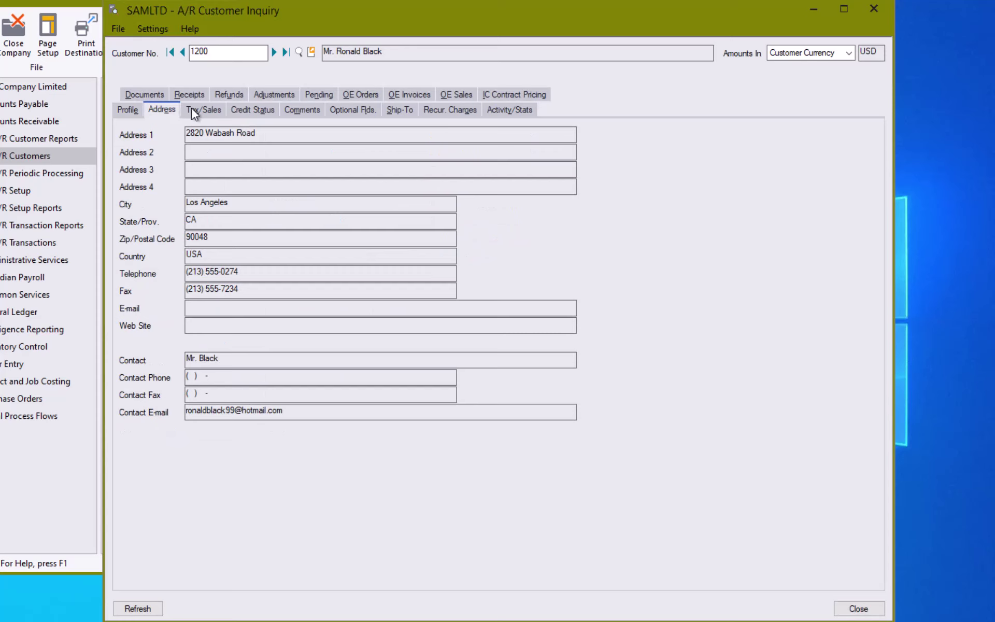
pyautogui.click(194, 111)
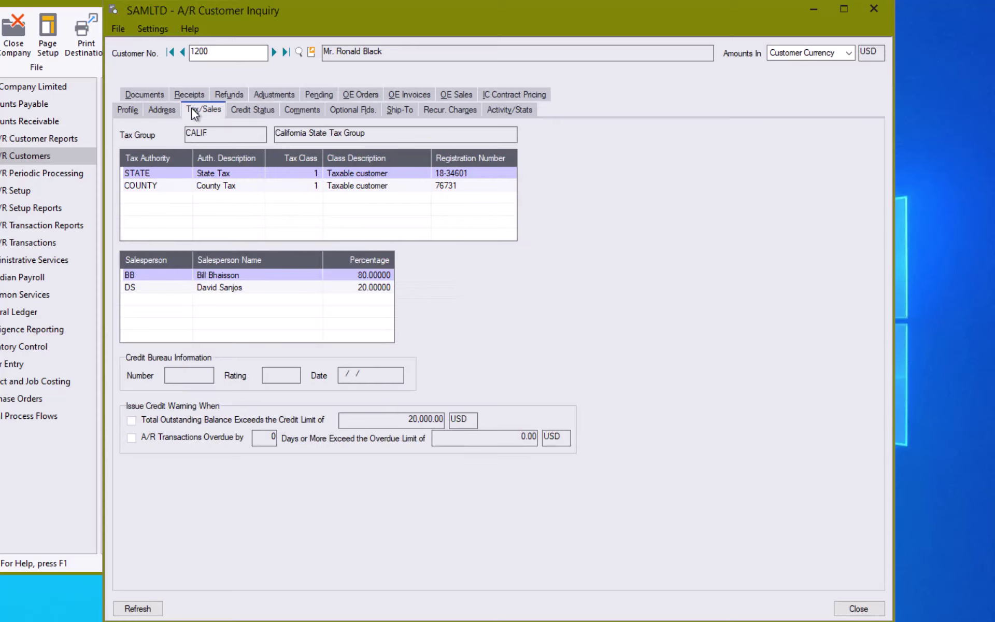
# - Calculate the customer's aged receivables by Due Date in the credit status details and check the aging method options
pyautogui.click(233, 111)
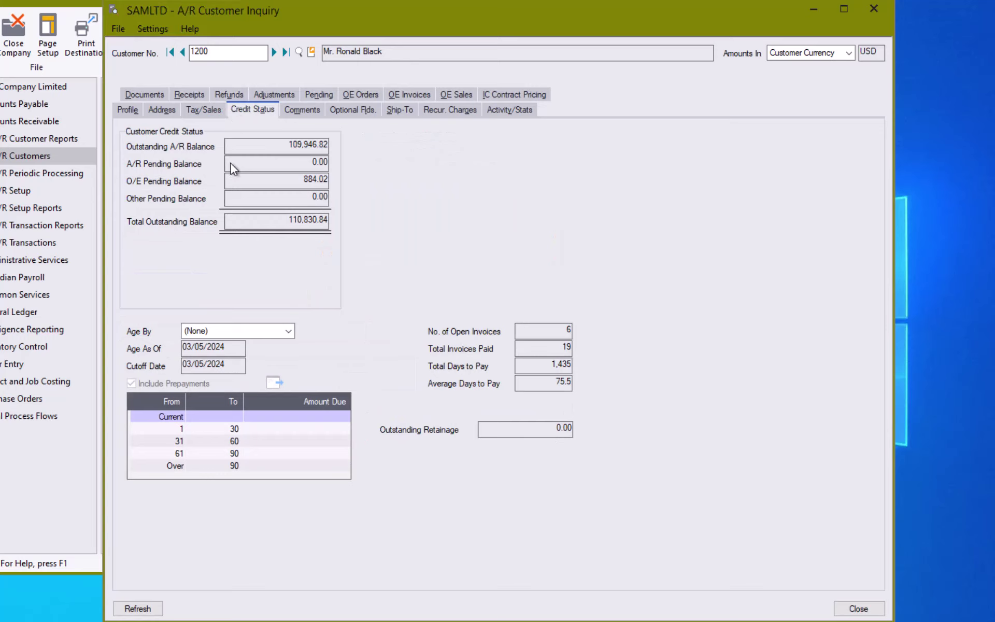
pyautogui.click(247, 331)
pyautogui.click(231, 344)
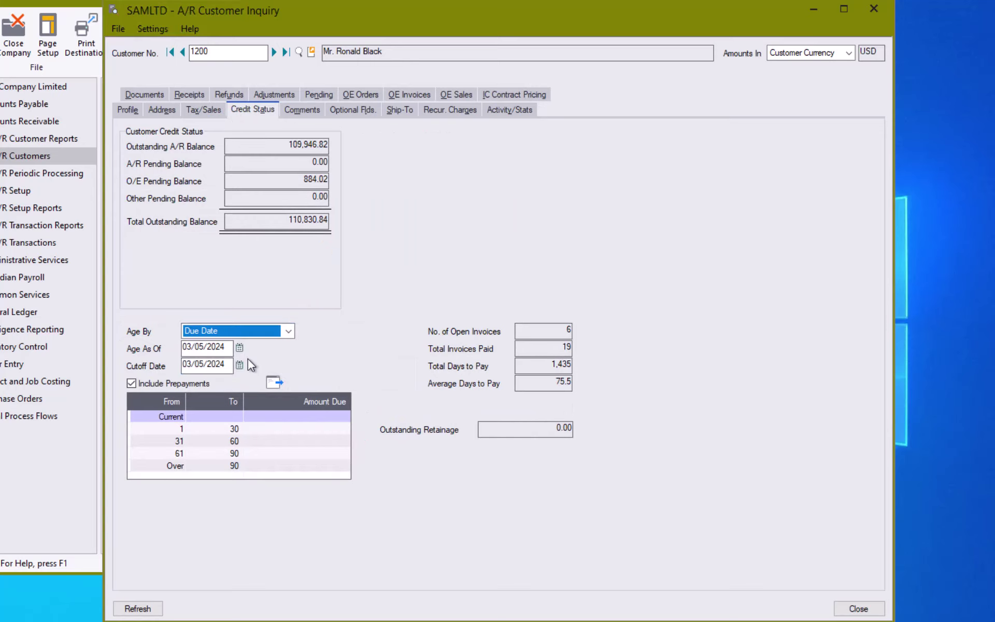
pyautogui.click(277, 382)
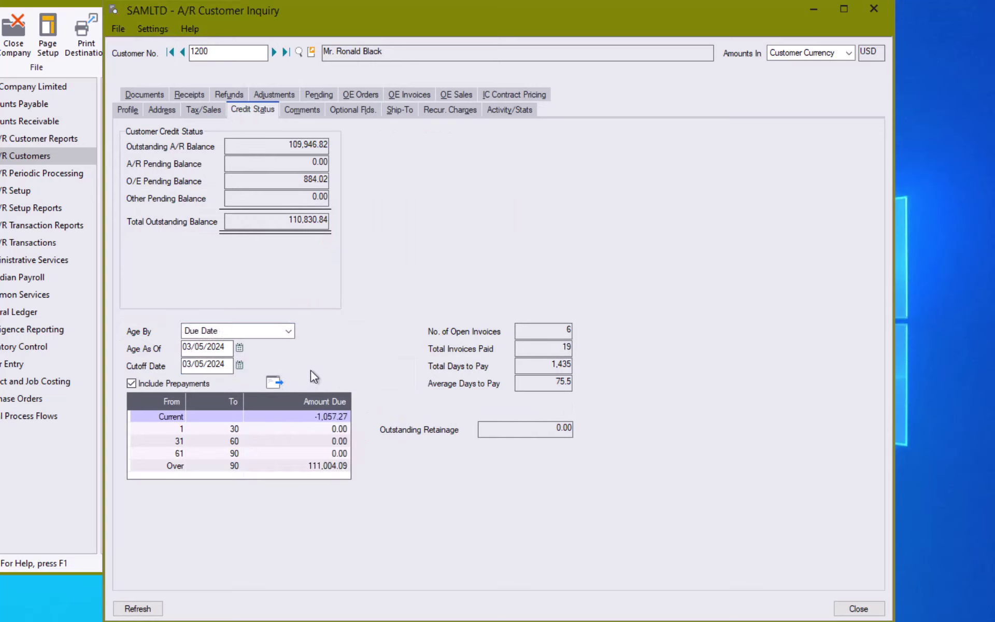
pyautogui.click(244, 329)
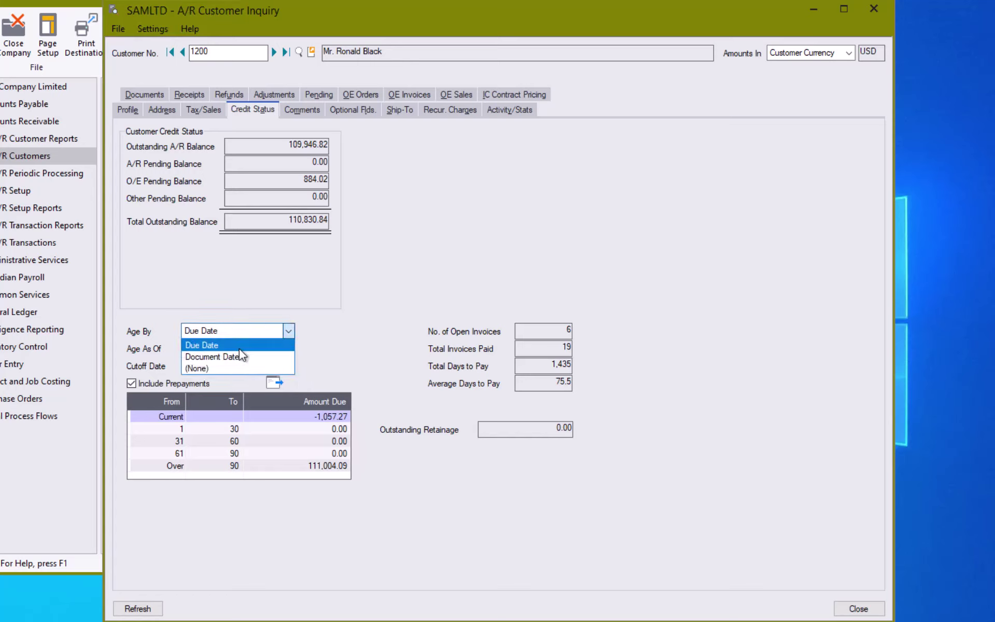
pyautogui.click(238, 347)
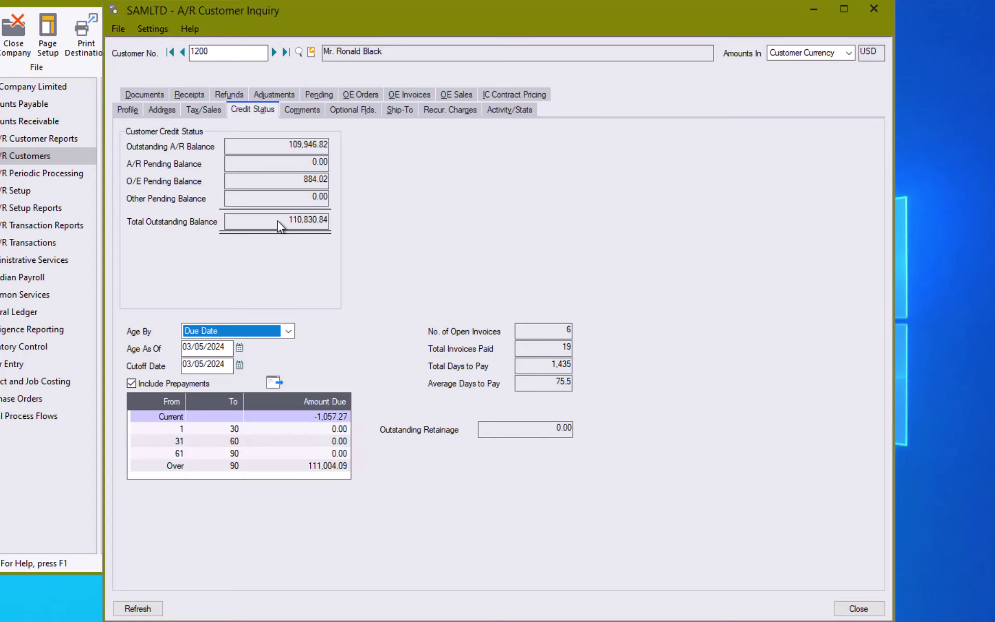
# - Review the customer's comments, optional fields, ship-to locations, recurring charges and activity statistics in the inquiry
pyautogui.click(305, 110)
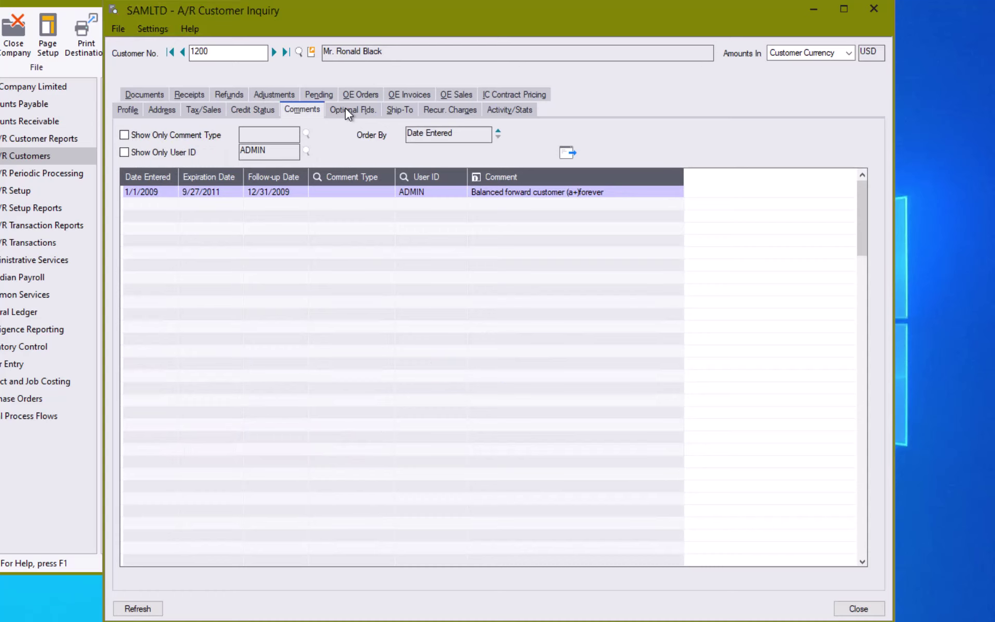
pyautogui.click(347, 111)
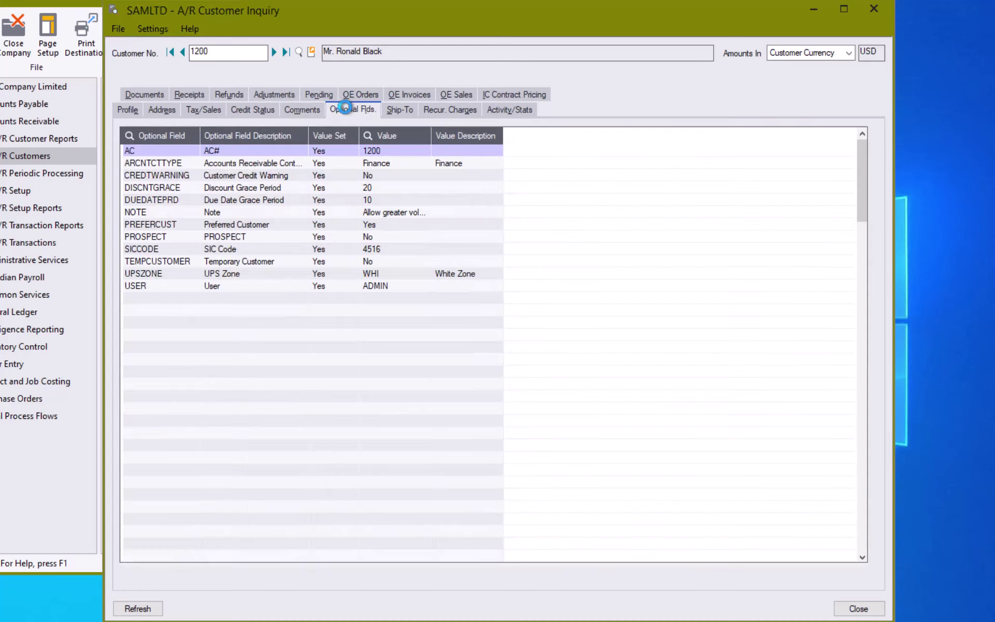
pyautogui.click(393, 110)
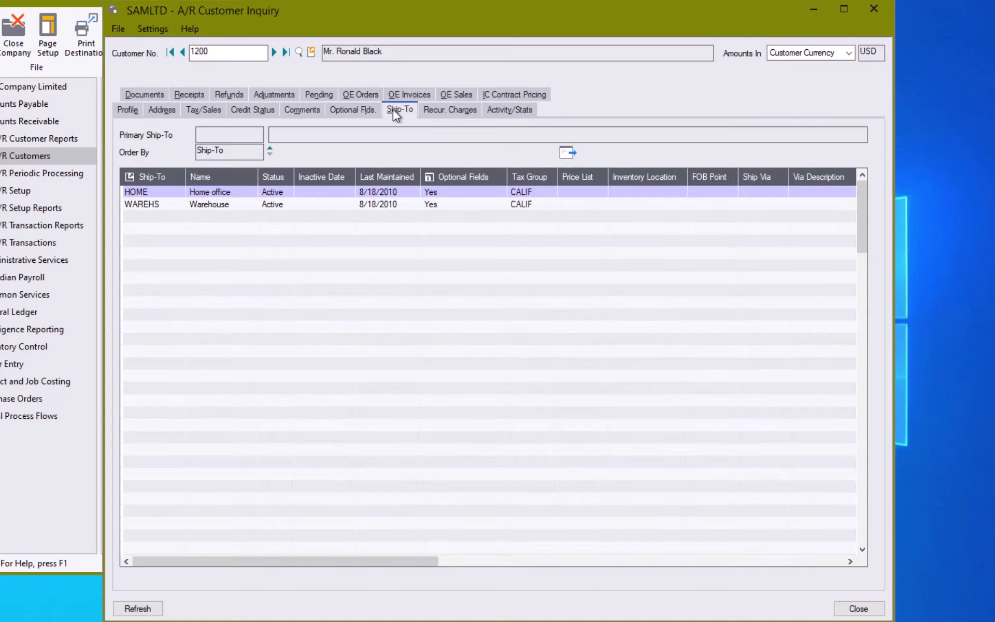
pyautogui.click(438, 109)
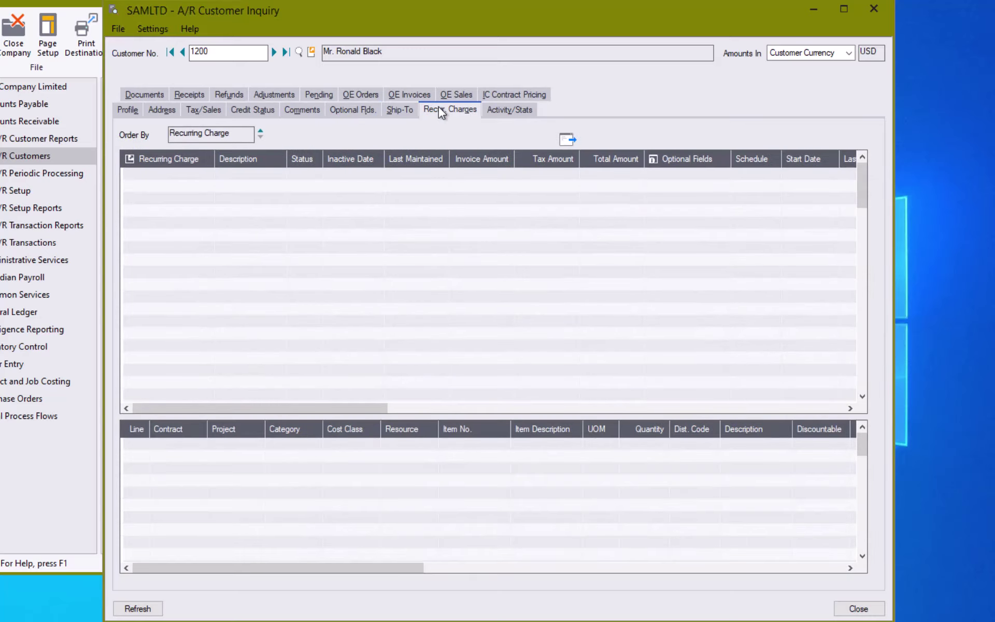
pyautogui.click(505, 110)
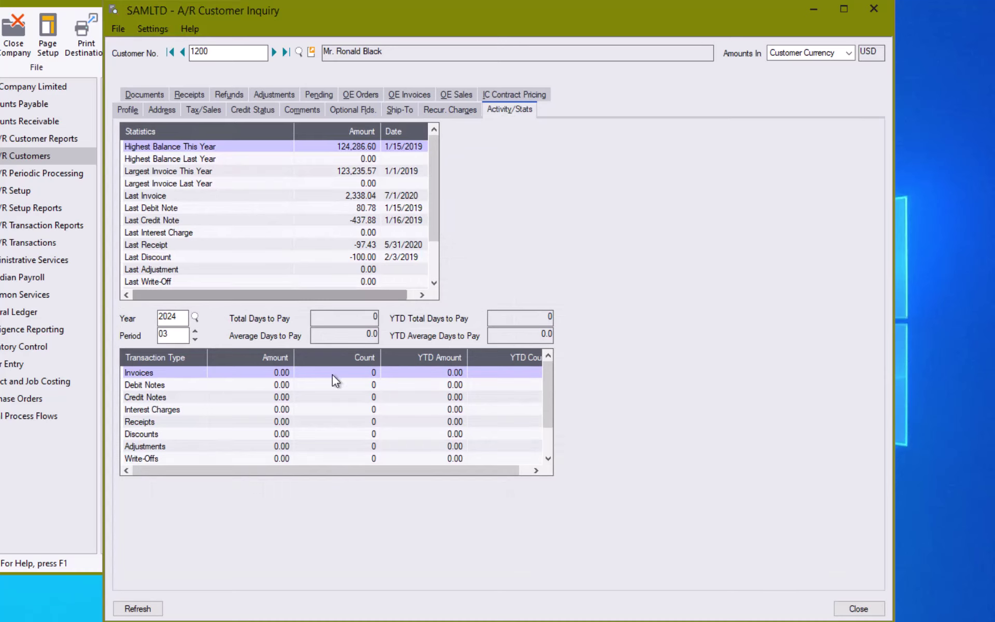
# - Review the customer's documents, checking the applied transactions of the 4/3/2020 receipt and the line details and amounts of the 6/30/2020 invoice
pyautogui.click(145, 95)
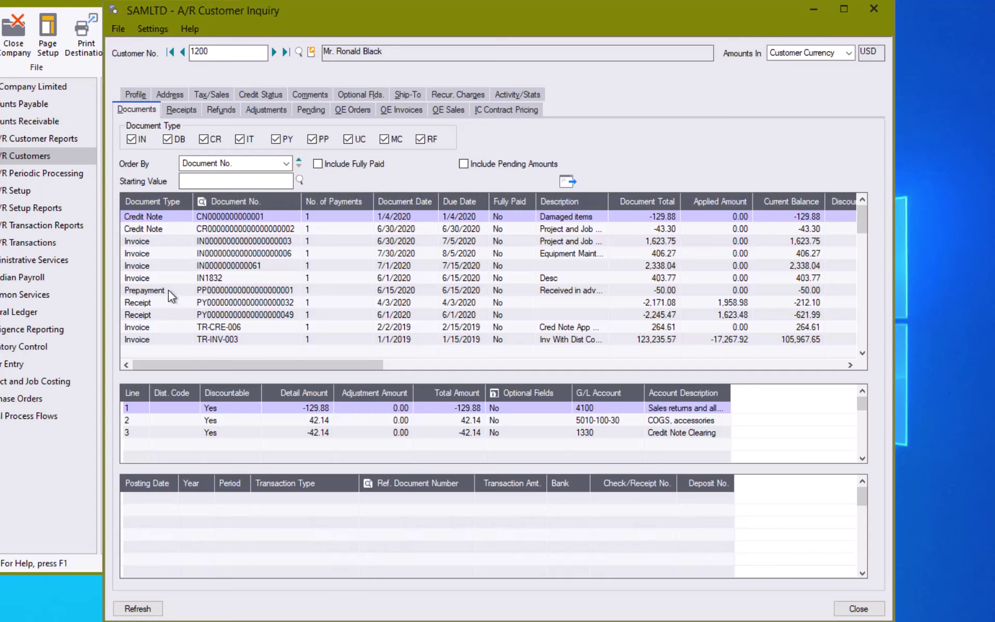
pyautogui.click(153, 303)
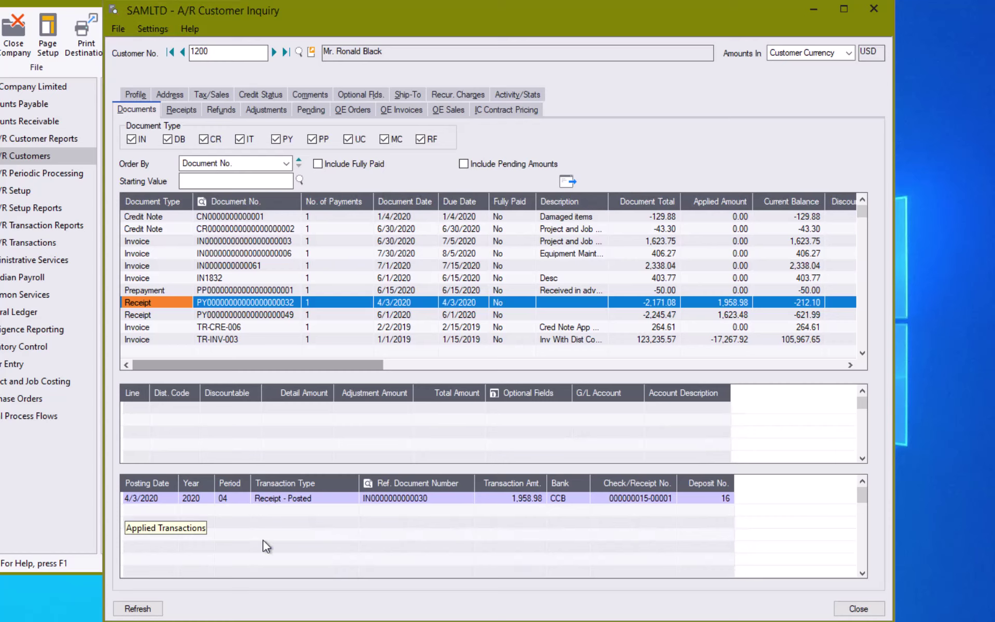
pyautogui.click(220, 243)
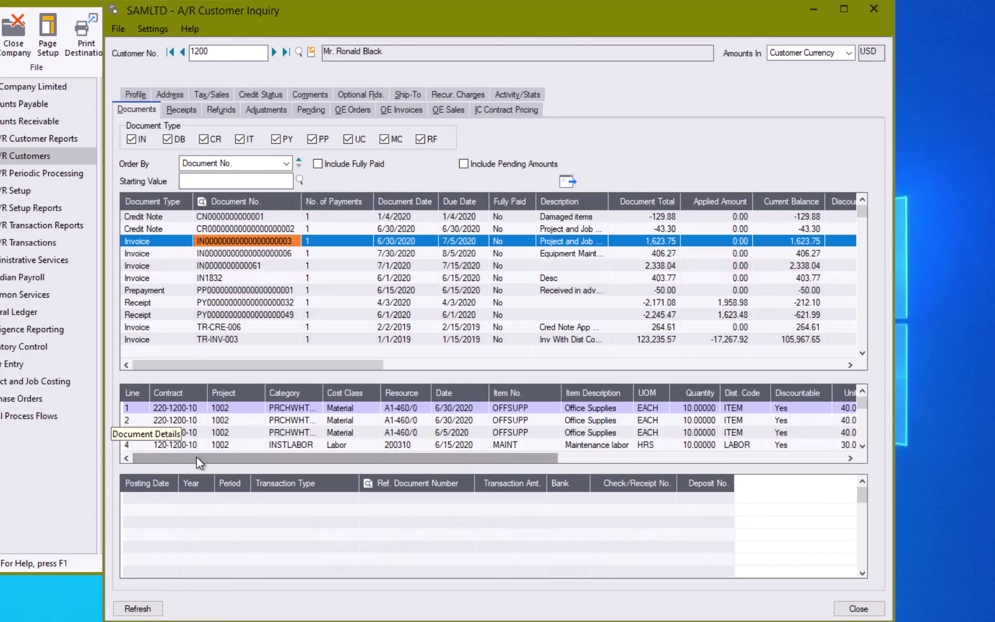
pyautogui.moveTo(197, 455); pyautogui.dragTo(185, 434)
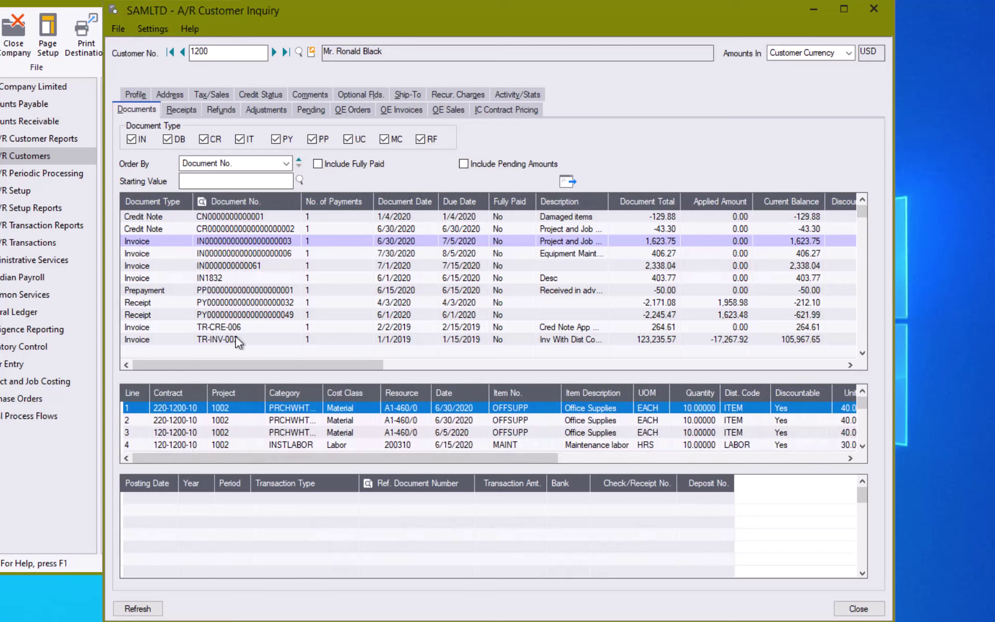
pyautogui.click(220, 363)
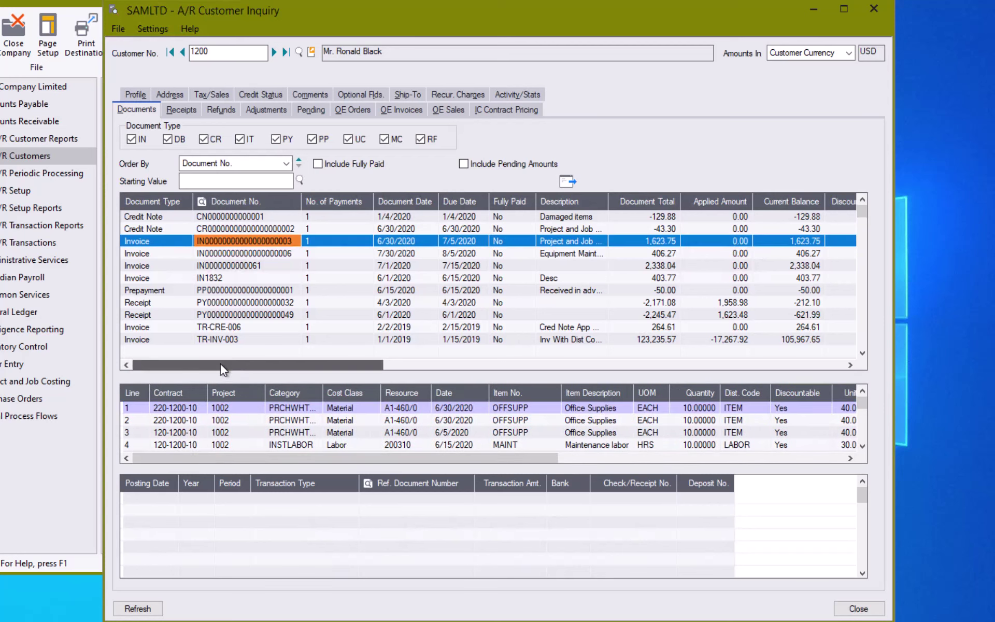
pyautogui.moveTo(220, 364); pyautogui.dragTo(221, 361)
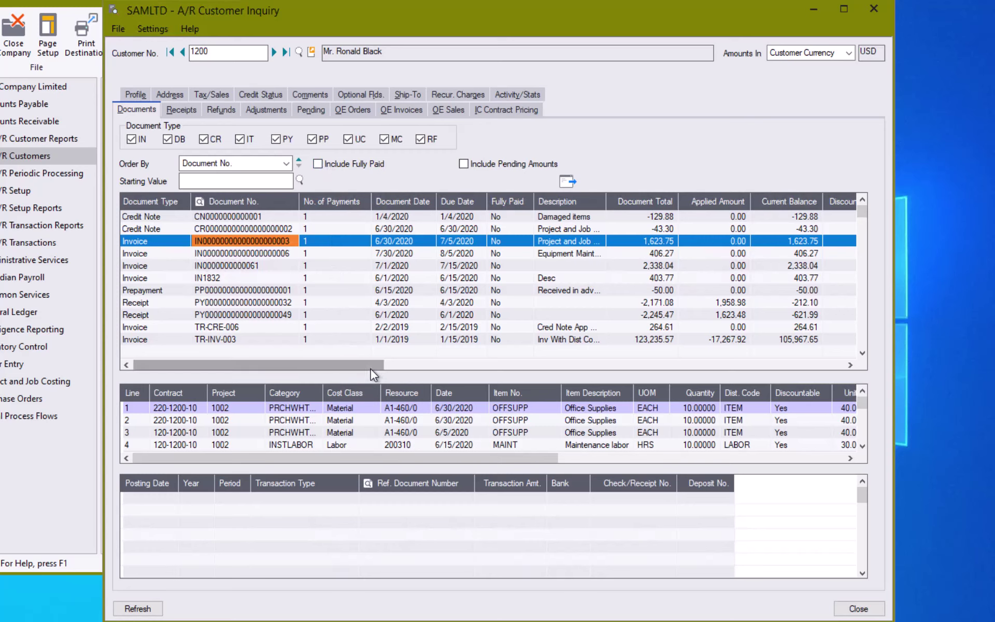
pyautogui.moveTo(371, 369); pyautogui.dragTo(446, 365)
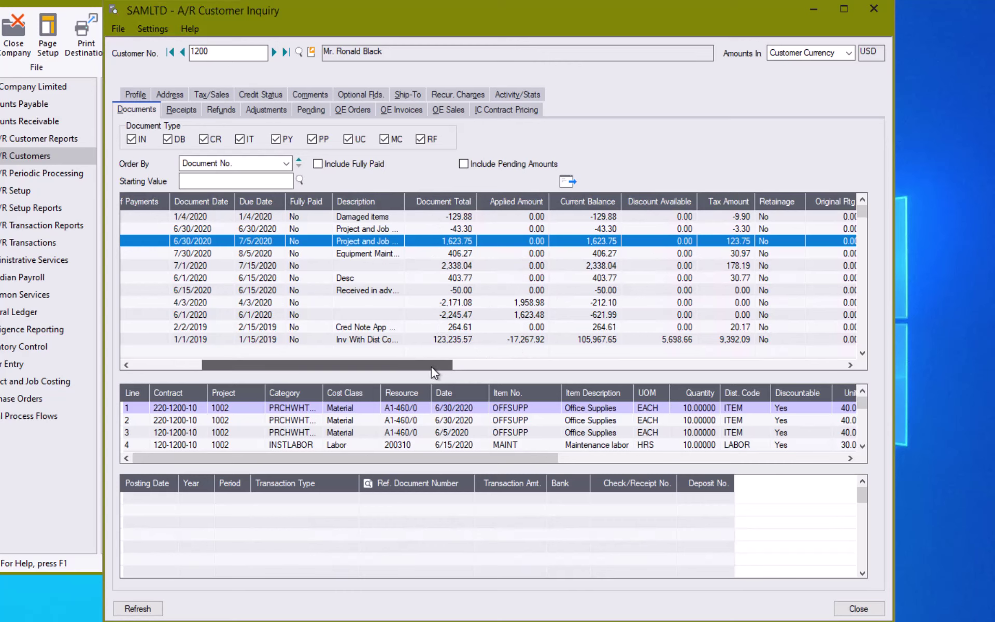
pyautogui.moveTo(431, 365); pyautogui.dragTo(229, 317)
# - Drill down from the 6/30/2020 project billing invoice to its invoice entry and originating PJC billing worksheet, and close all three windows
pyautogui.doubleClick(229, 237)
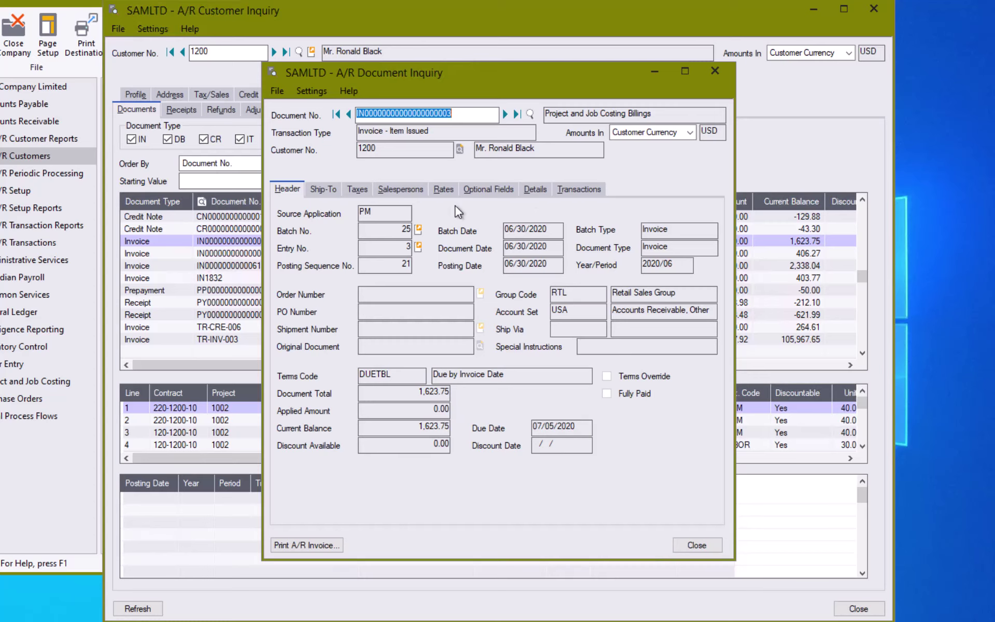
pyautogui.click(418, 247)
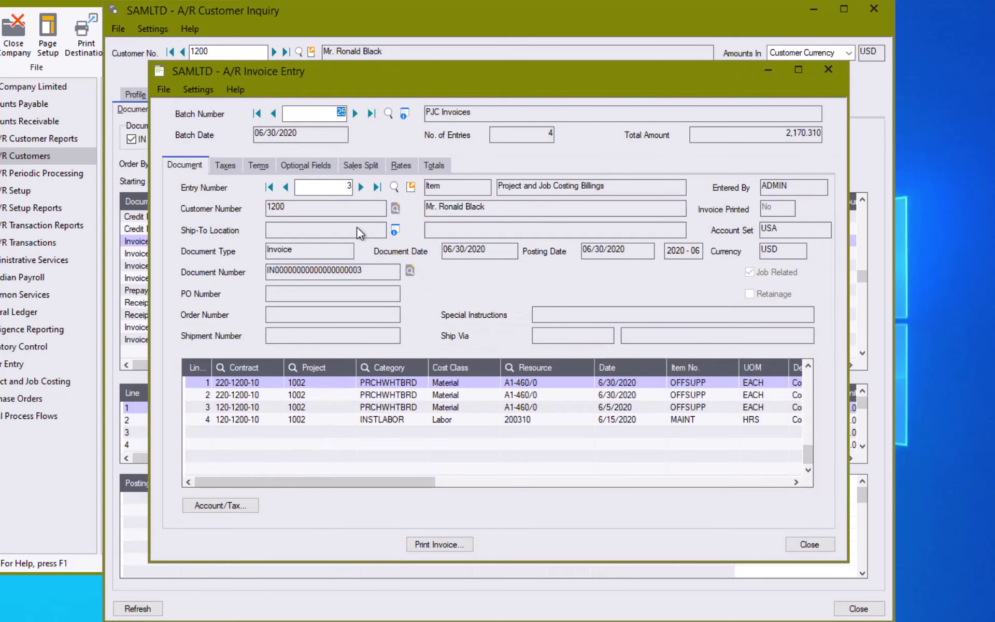
pyautogui.click(411, 185)
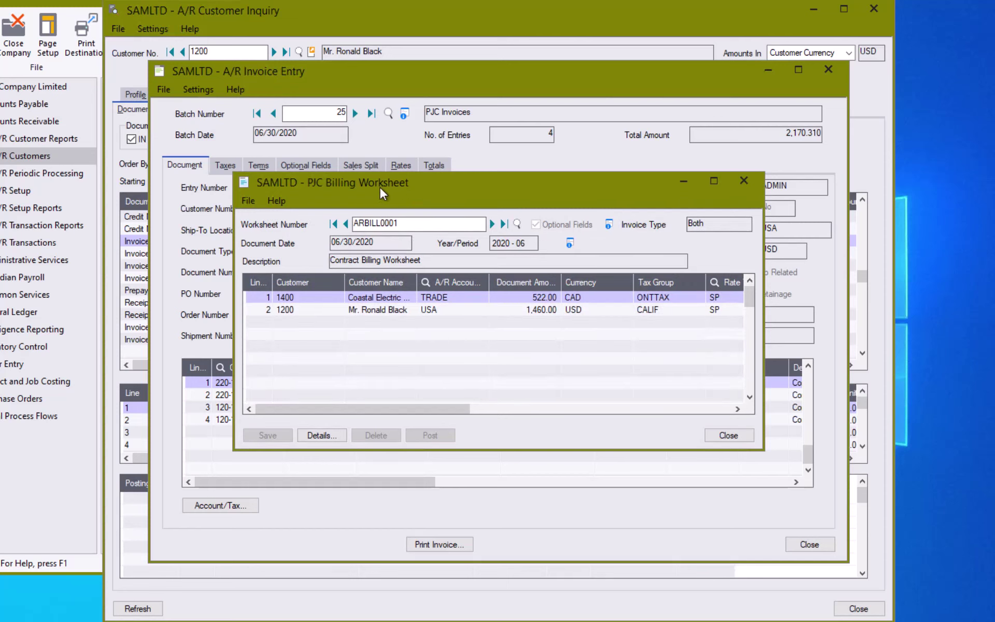
pyautogui.moveTo(379, 186); pyautogui.dragTo(370, 233)
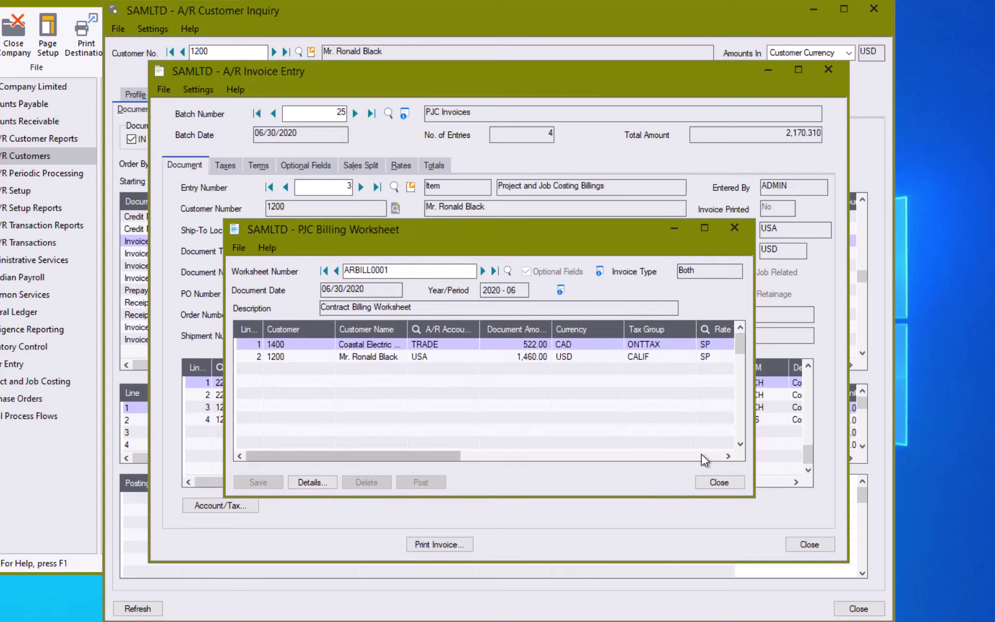
pyautogui.click(720, 482)
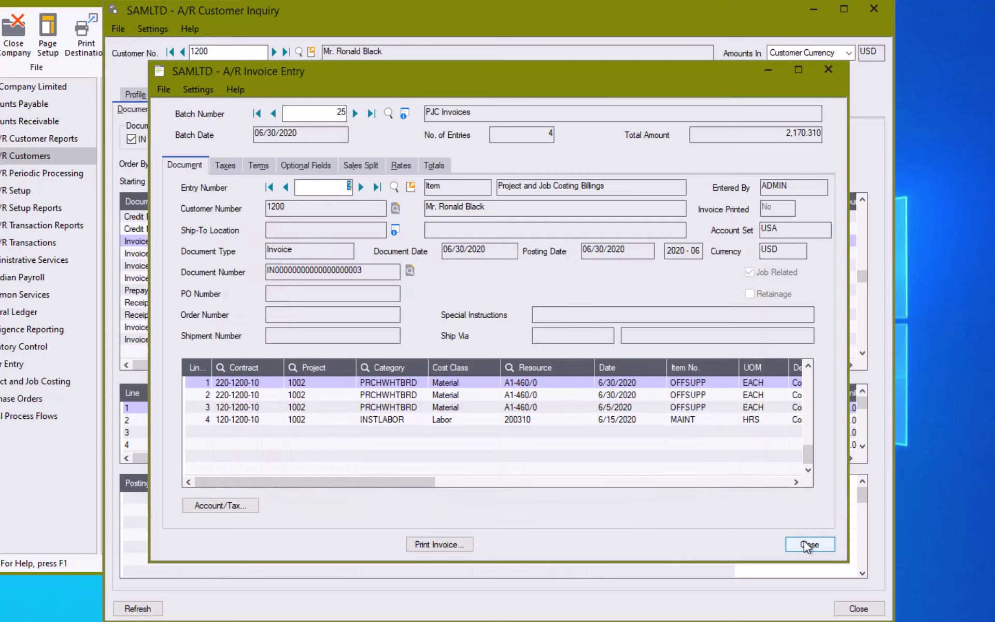
pyautogui.click(806, 543)
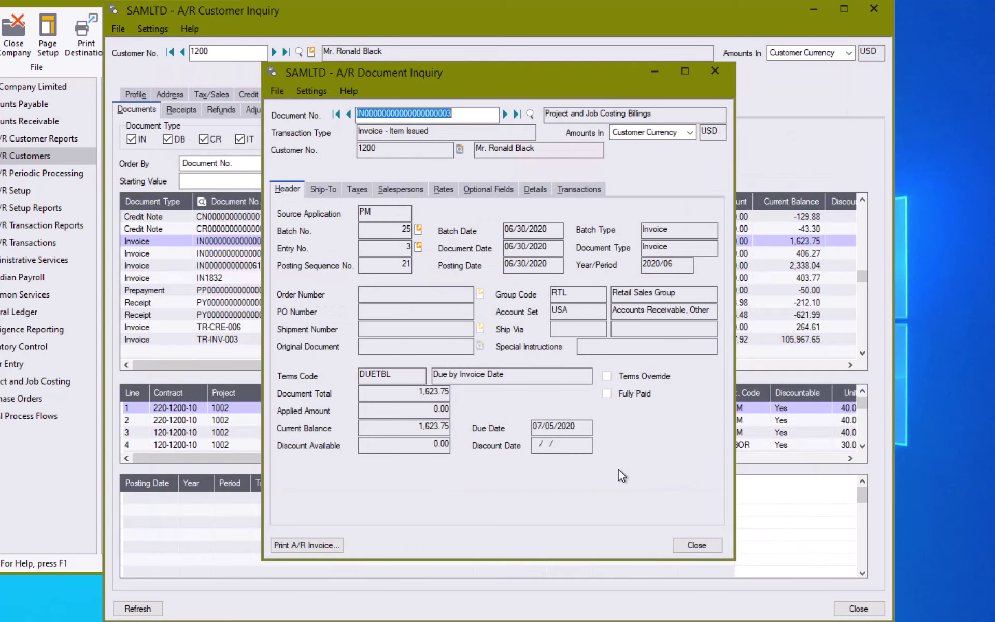
pyautogui.click(694, 542)
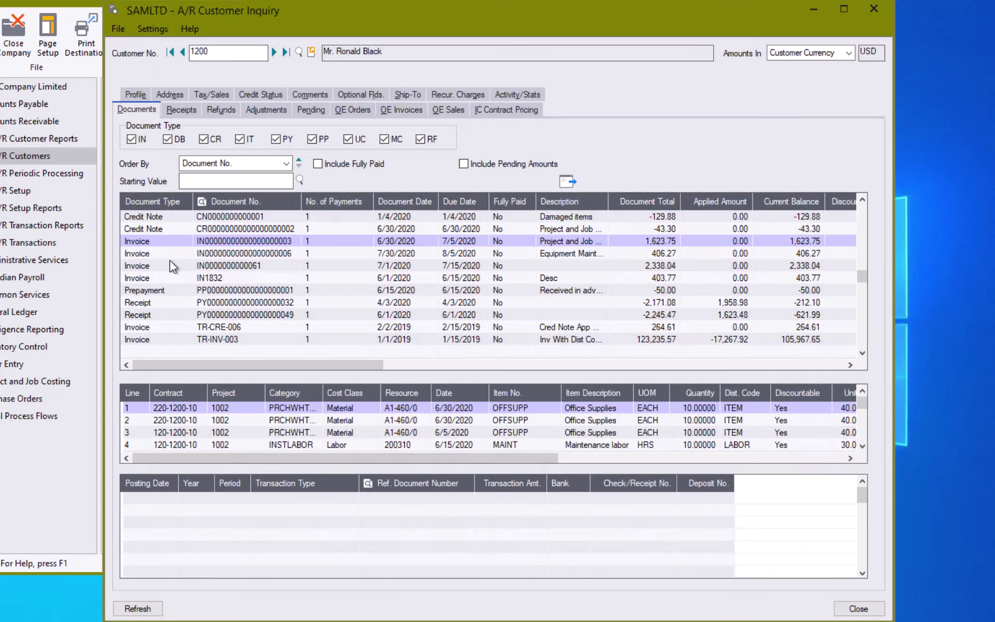
# - Open the document inquiry for the 7/1/2020 invoice and drill down to its originating invoice entry
pyautogui.click(231, 264)
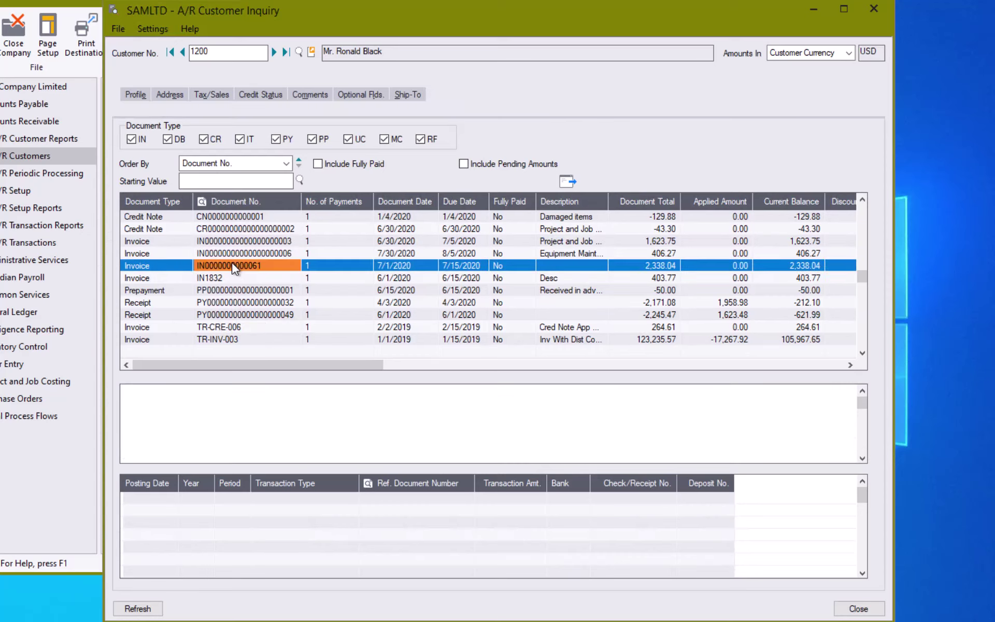
pyautogui.click(568, 181)
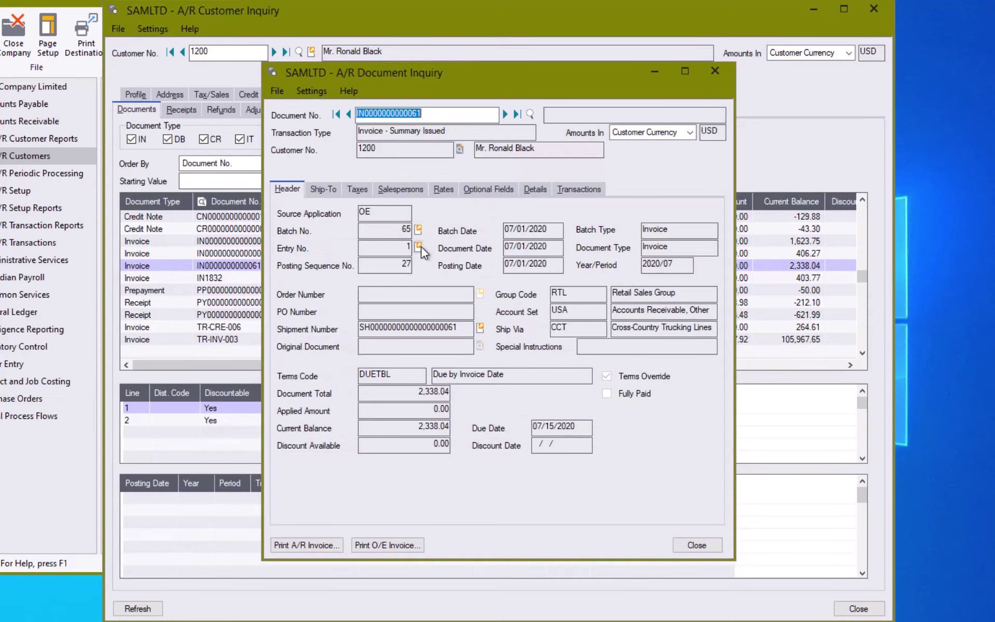
pyautogui.click(420, 246)
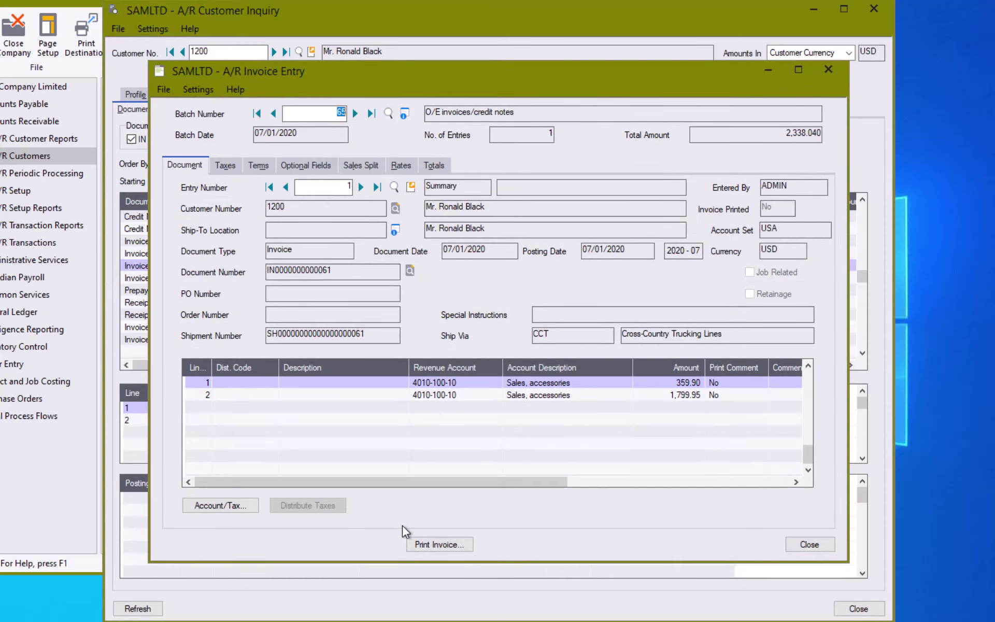
# - Review the customer's receipts, refunds, adjustments, pending transactions, O/E orders, invoices and sales, and I/C contract pricing
pyautogui.click(186, 109)
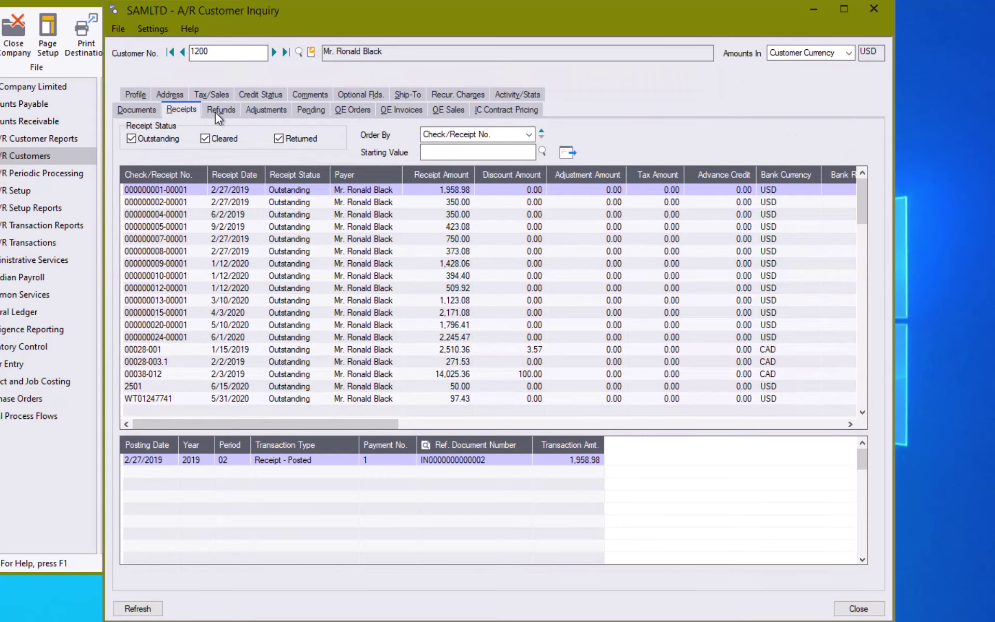
pyautogui.click(216, 111)
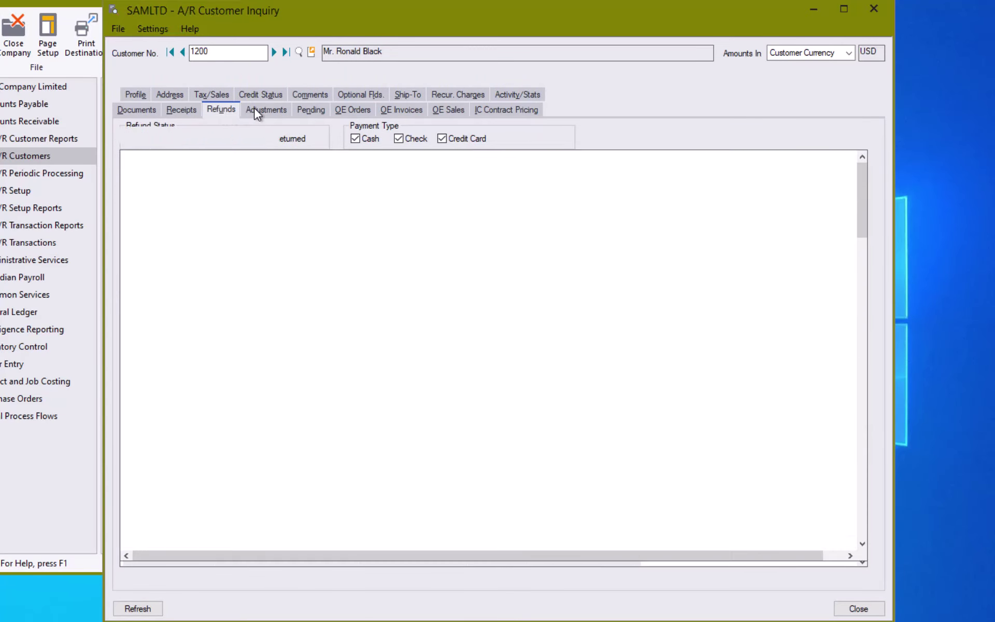
pyautogui.click(254, 112)
pyautogui.click(303, 112)
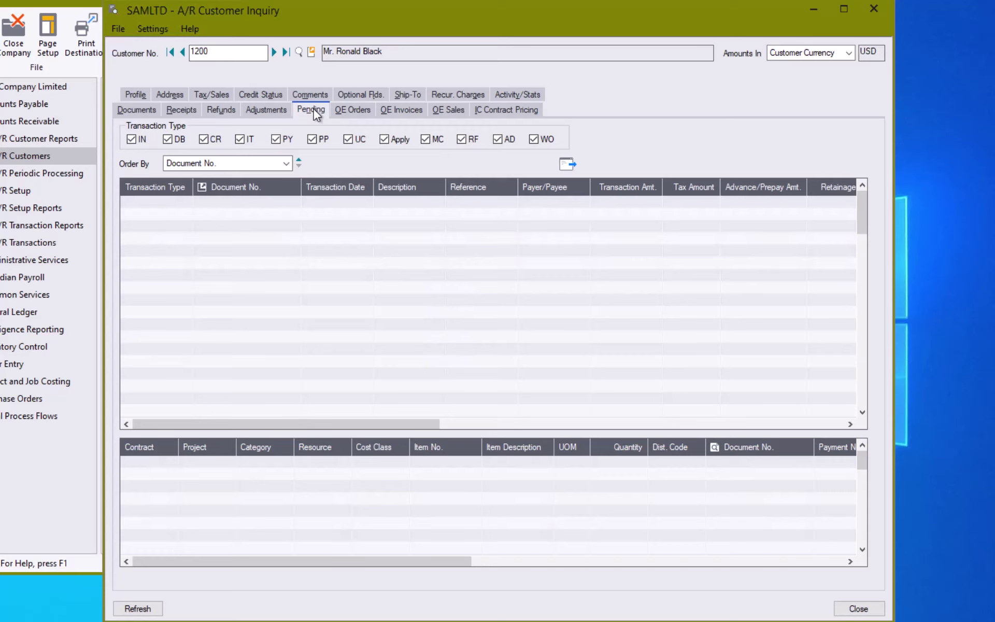
pyautogui.click(359, 110)
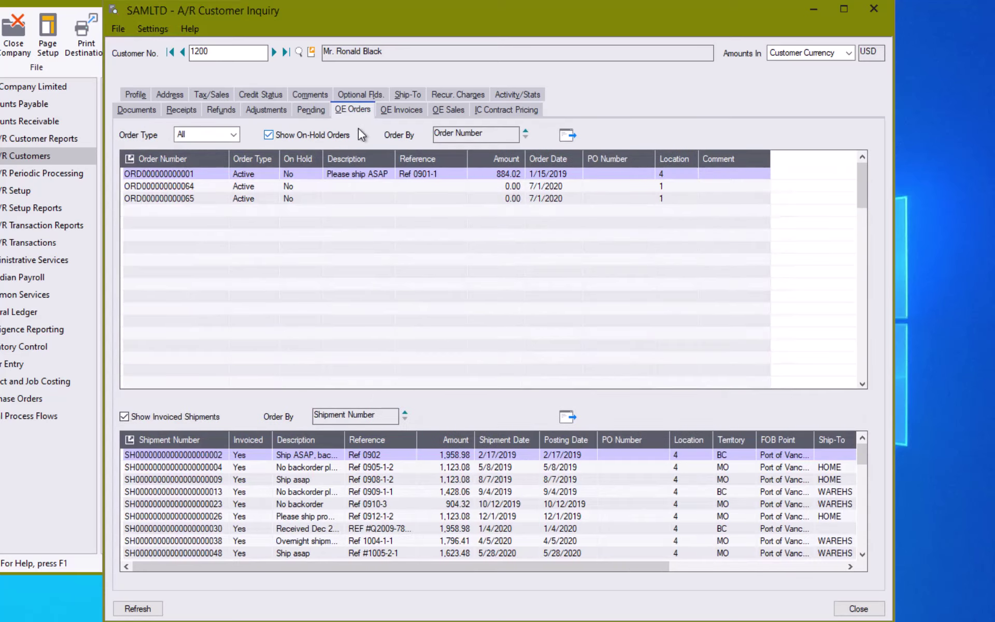
pyautogui.click(399, 109)
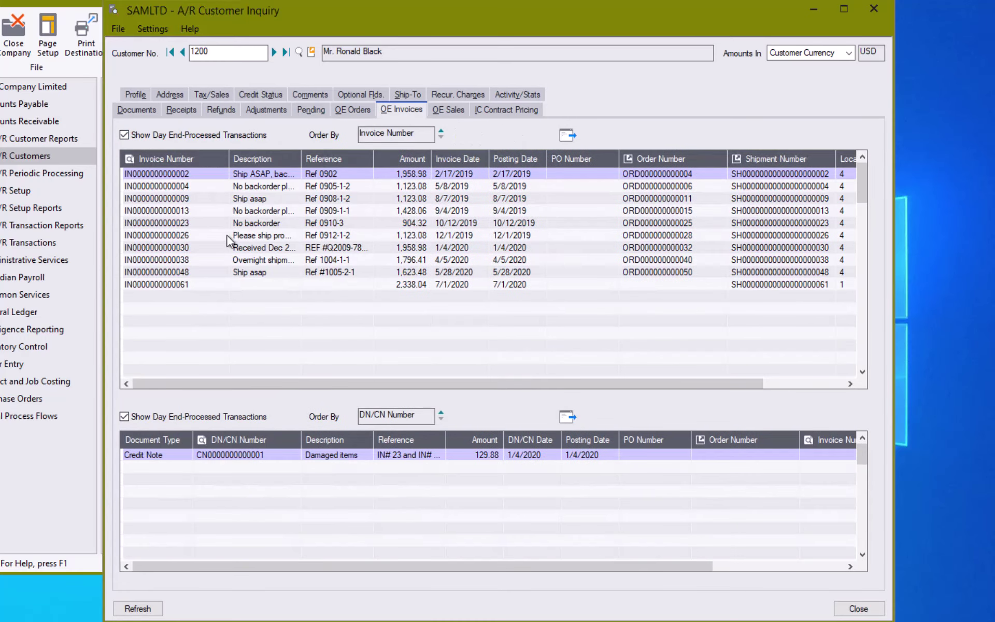
pyautogui.click(459, 111)
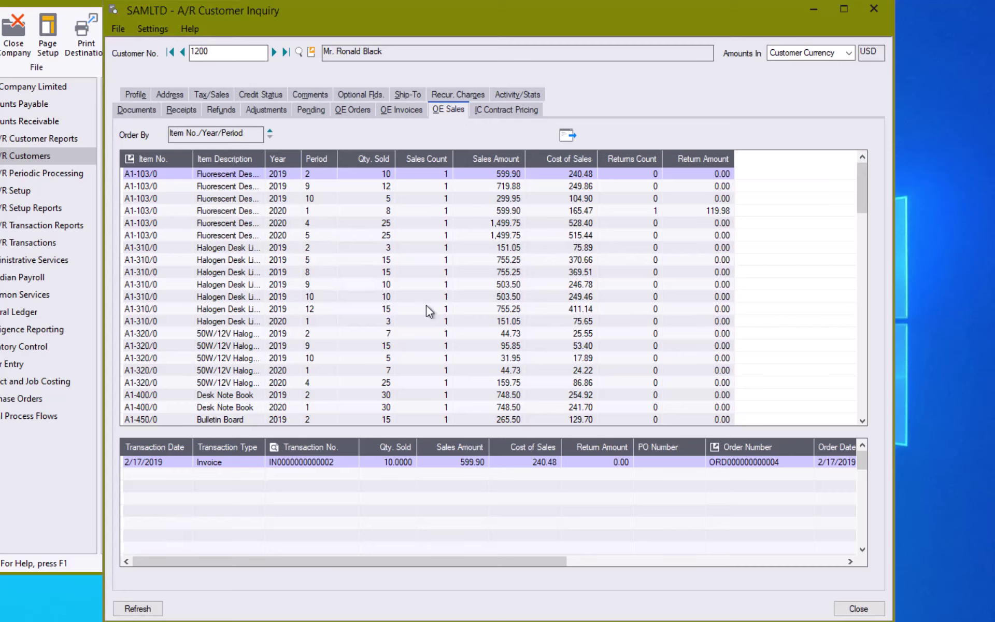
pyautogui.click(516, 109)
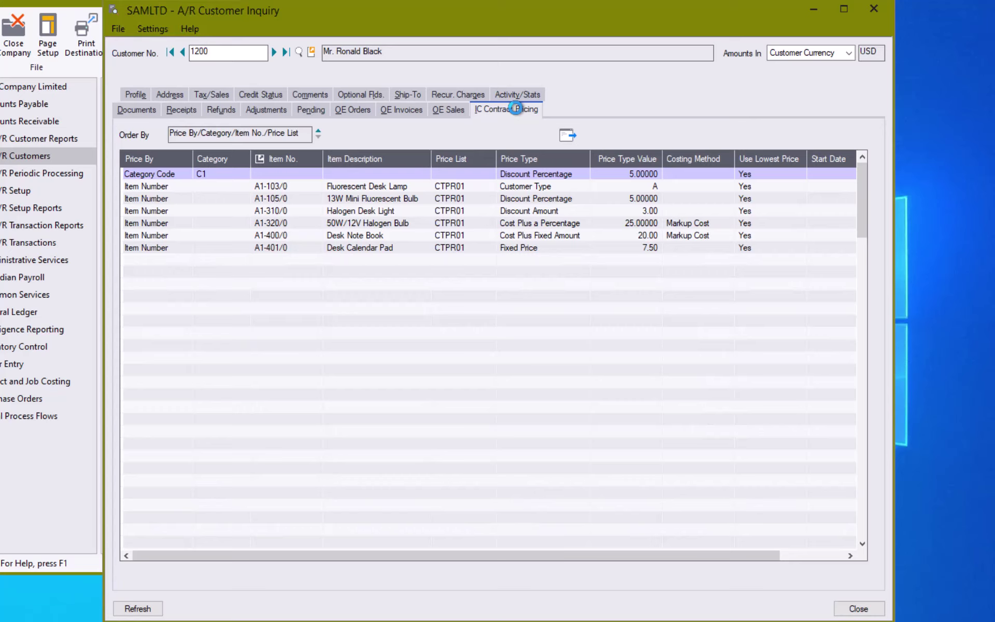
# - Include fully paid documents in the customer's documents list and reload it
pyautogui.click(133, 111)
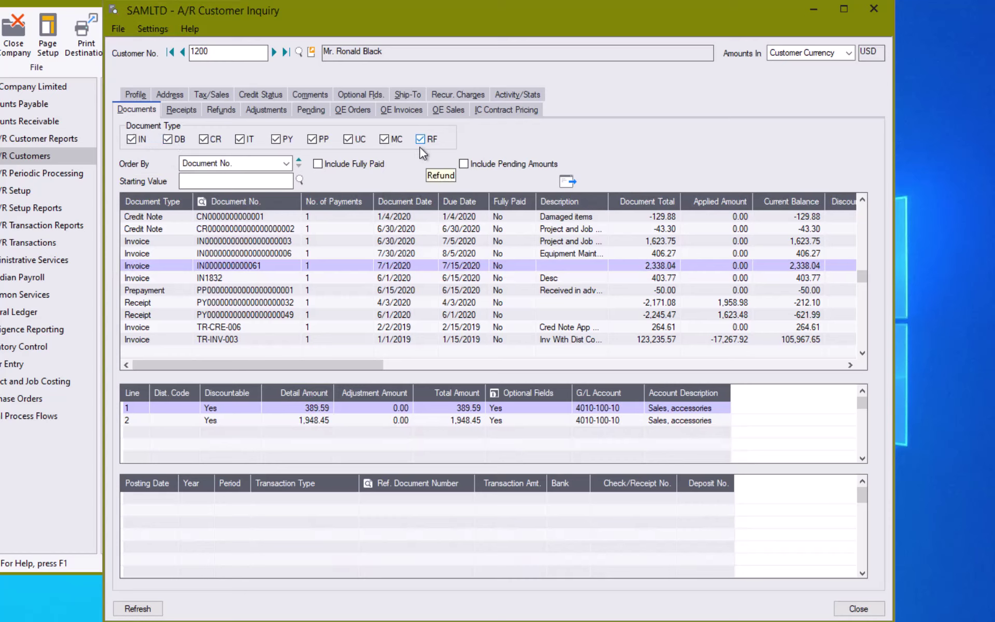
pyautogui.click(317, 164)
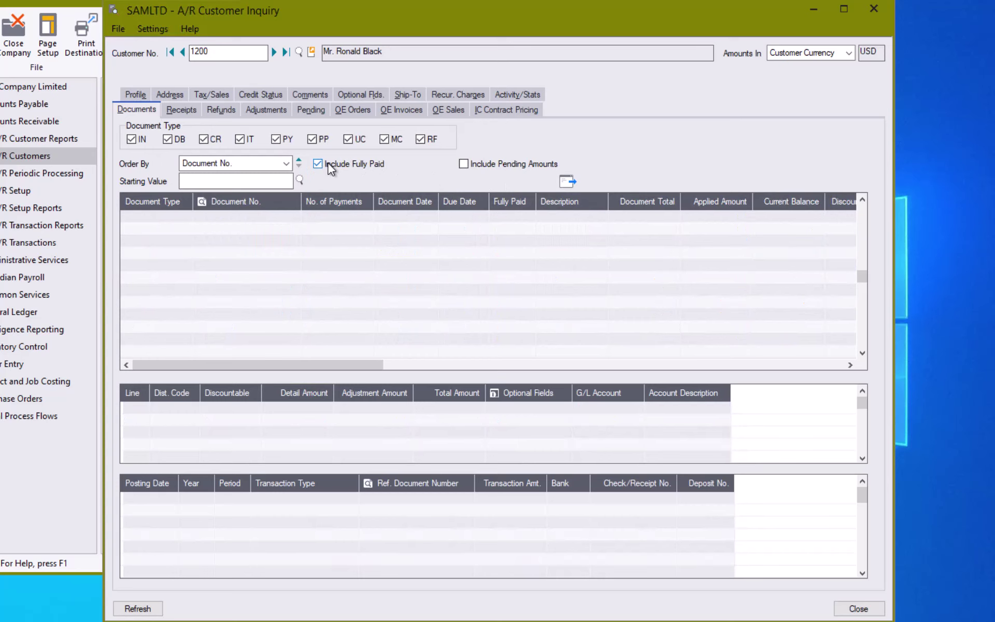
pyautogui.click(572, 180)
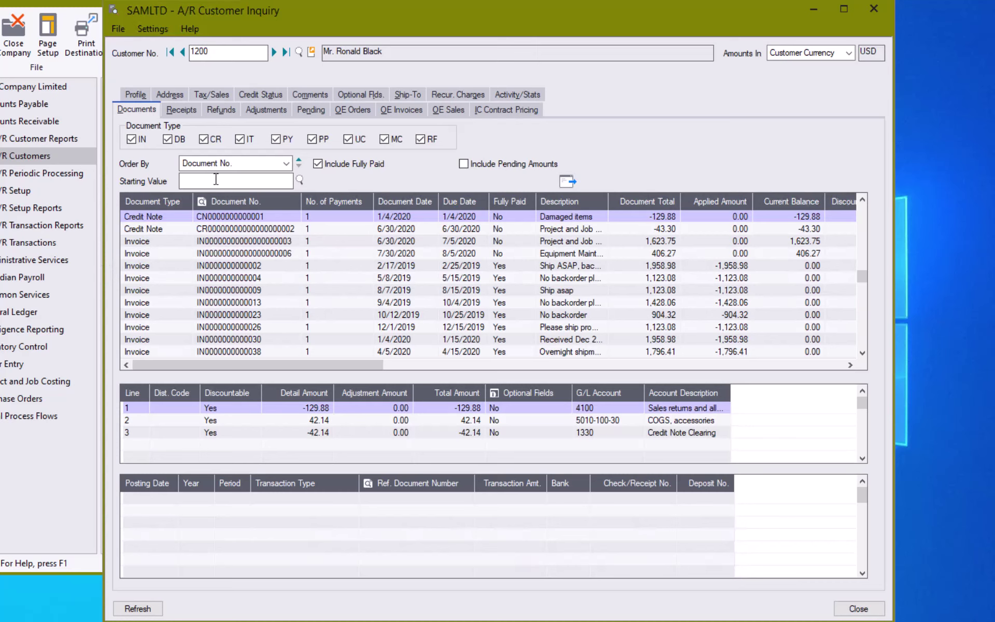
# - List the documents ordered by Document Date with a starting value of 01/01/2020, and close the customer inquiry
pyautogui.click(222, 162)
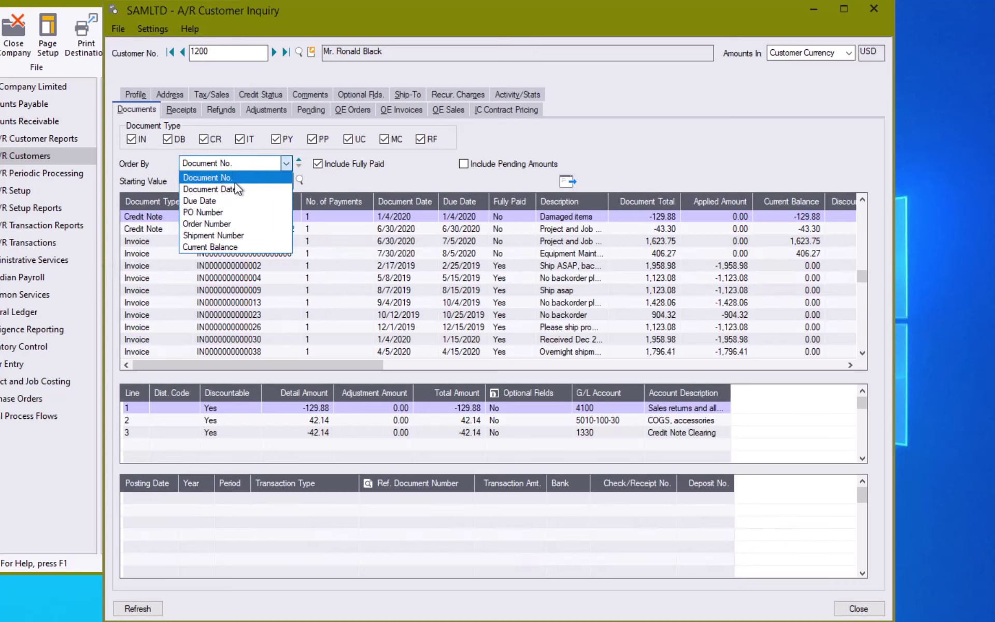
pyautogui.click(252, 190)
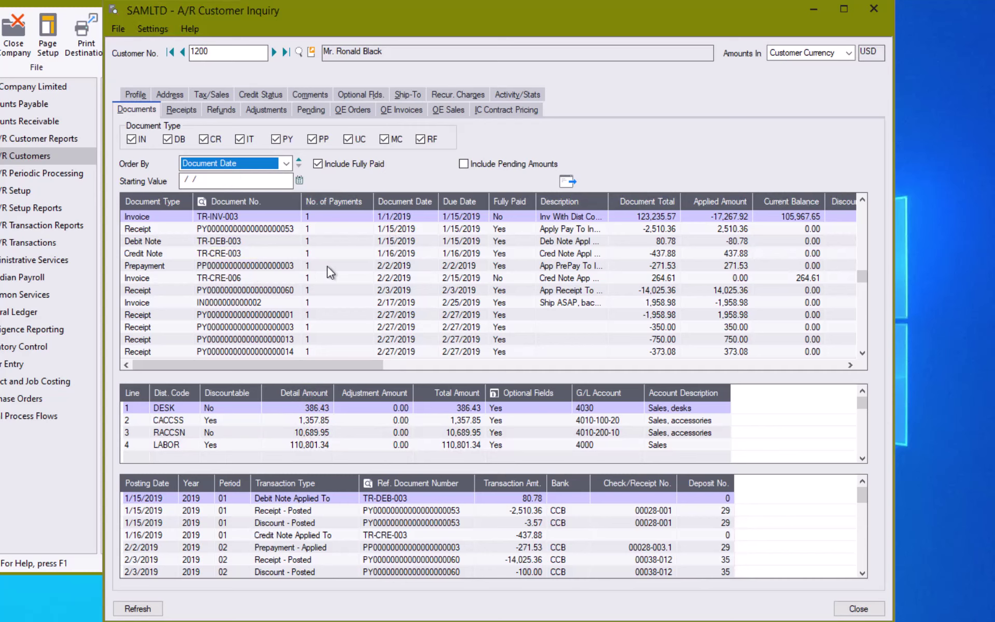
pyautogui.click(190, 182)
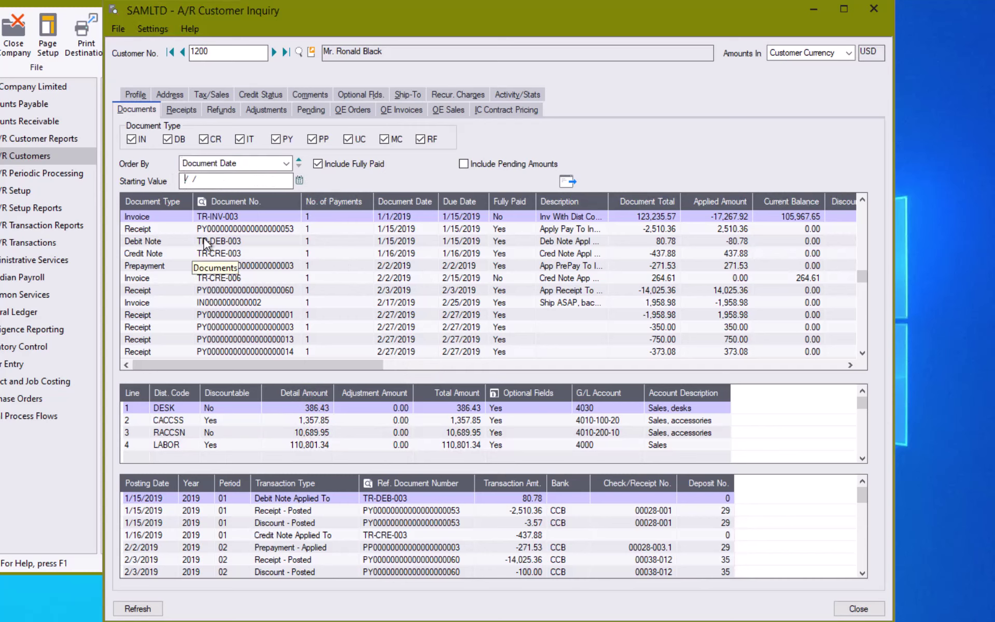
pyautogui.write('1/ 1/2020')
pyautogui.click(565, 182)
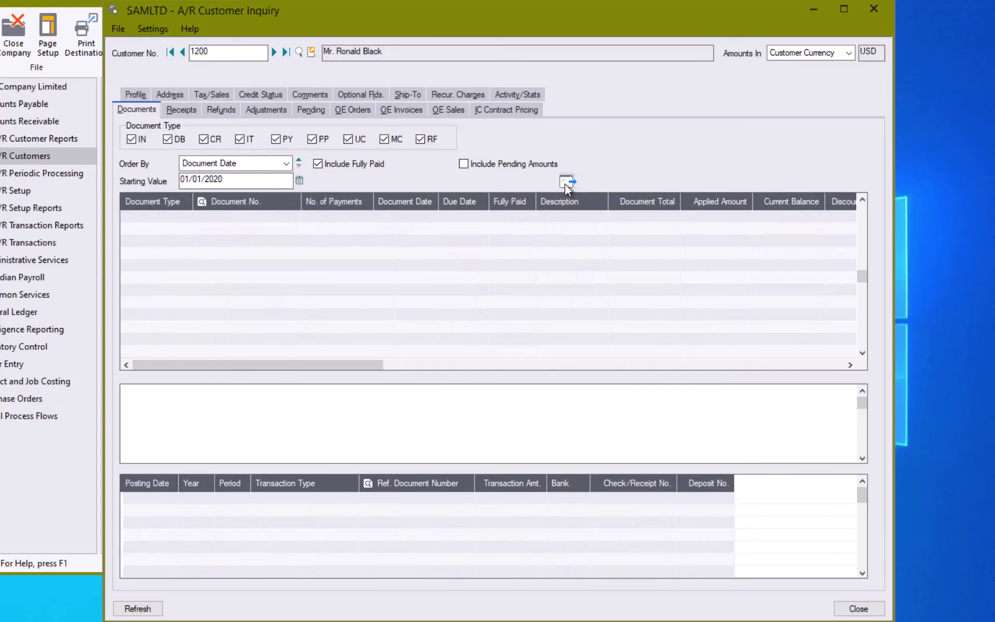
pyautogui.click(411, 219)
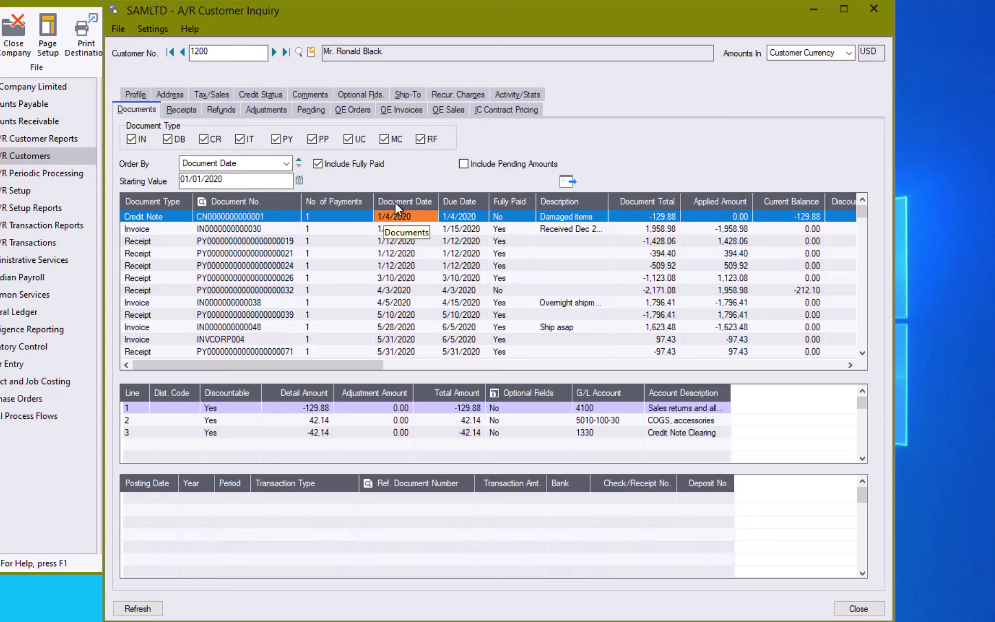
pyautogui.click(879, 610)
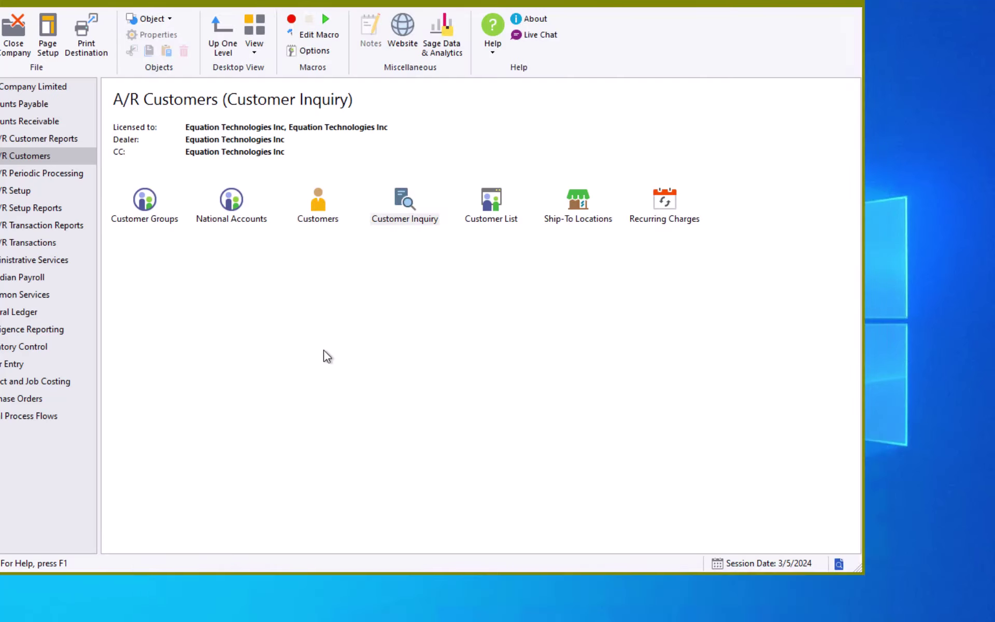